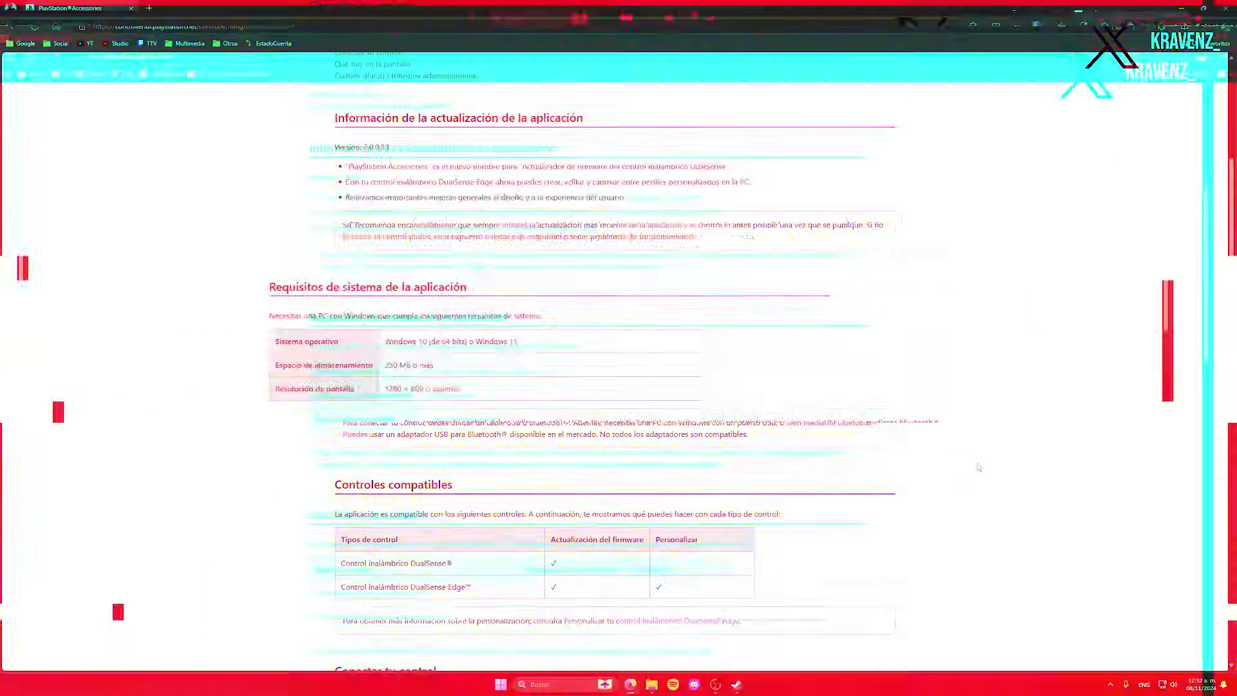
Step: Examine the system requirements and compatible controllers on the PlayStation Accessories page, comparing firmware update and customization support for DualSense and DualSense Edge
scroll(978, 465, "up", 3)
scroll(979, 465, "up", 3)
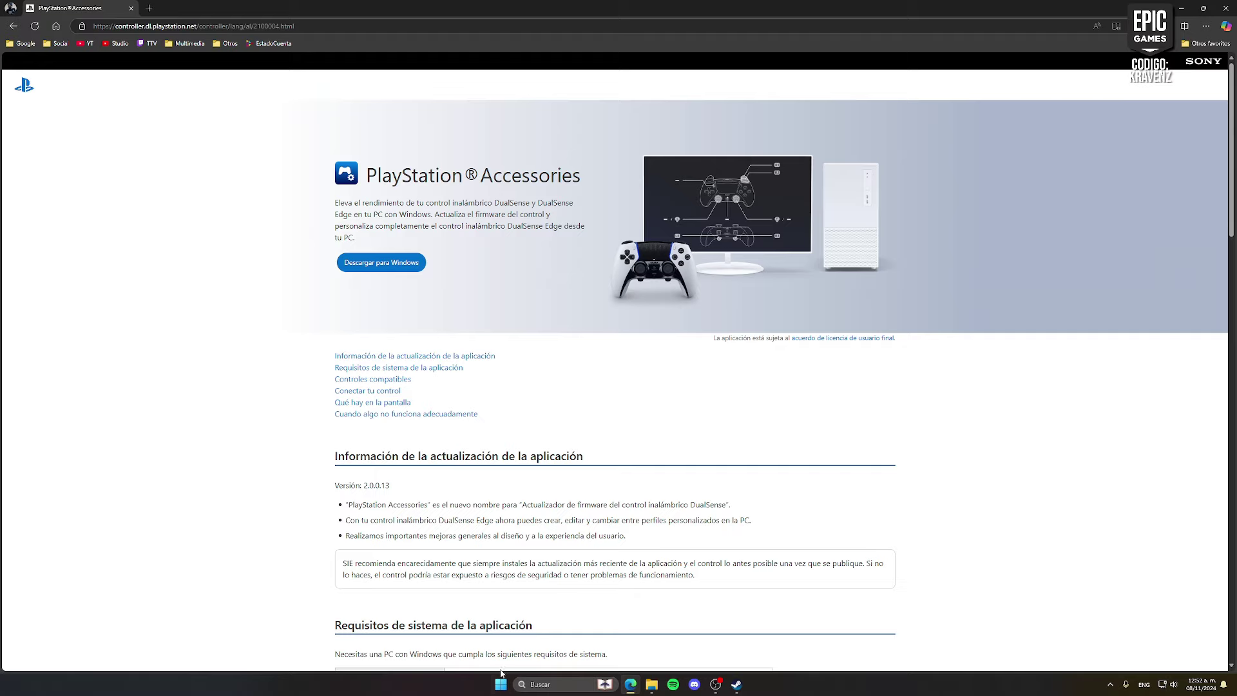
key("super")
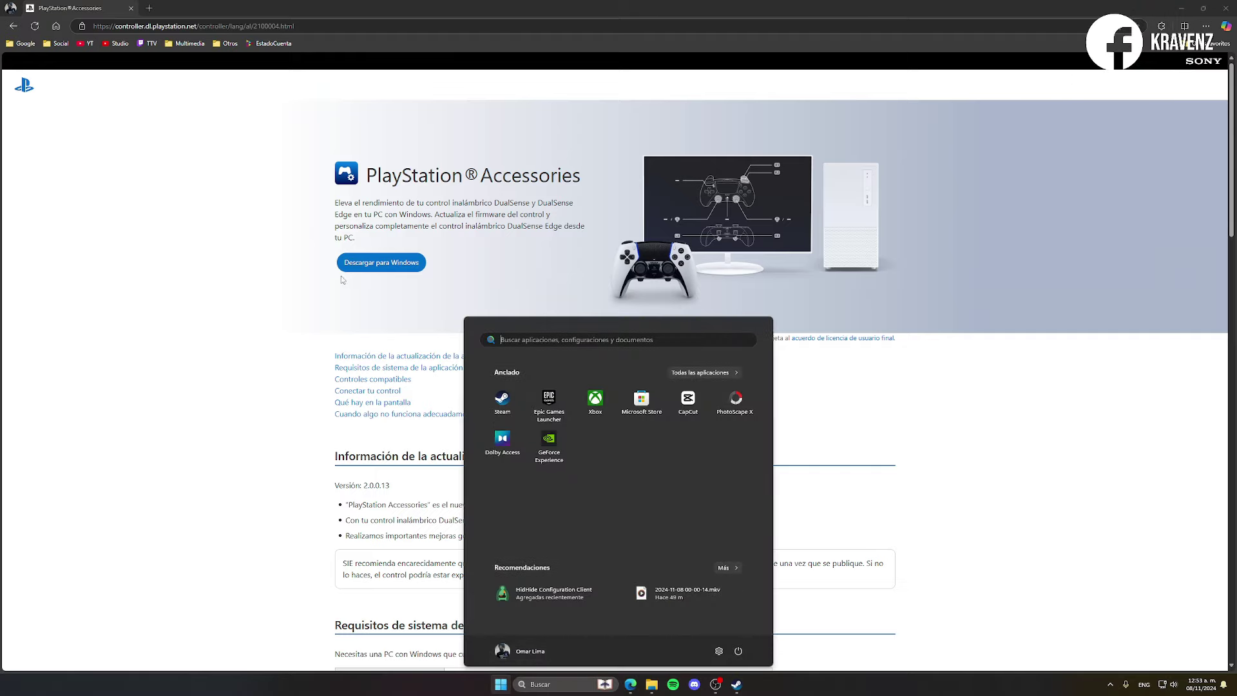
key("Escape")
scroll(457, 316, "down", 6)
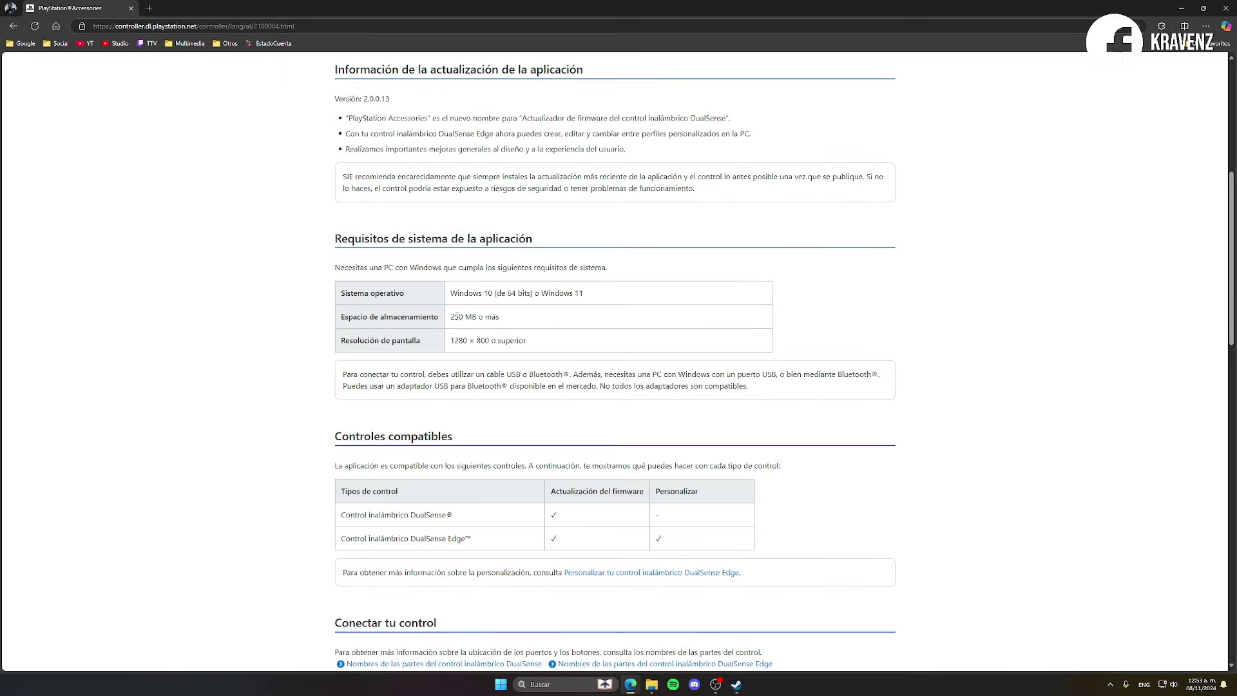
scroll(456, 316, "down", 2)
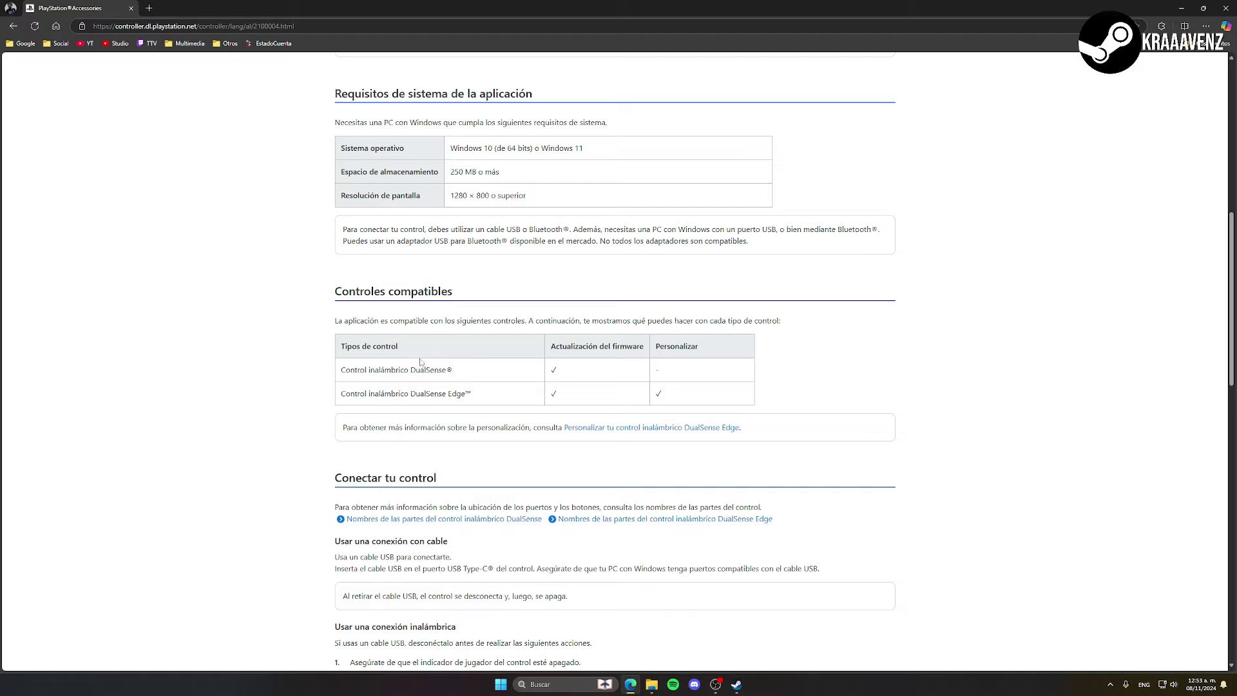
triple_click(355, 370)
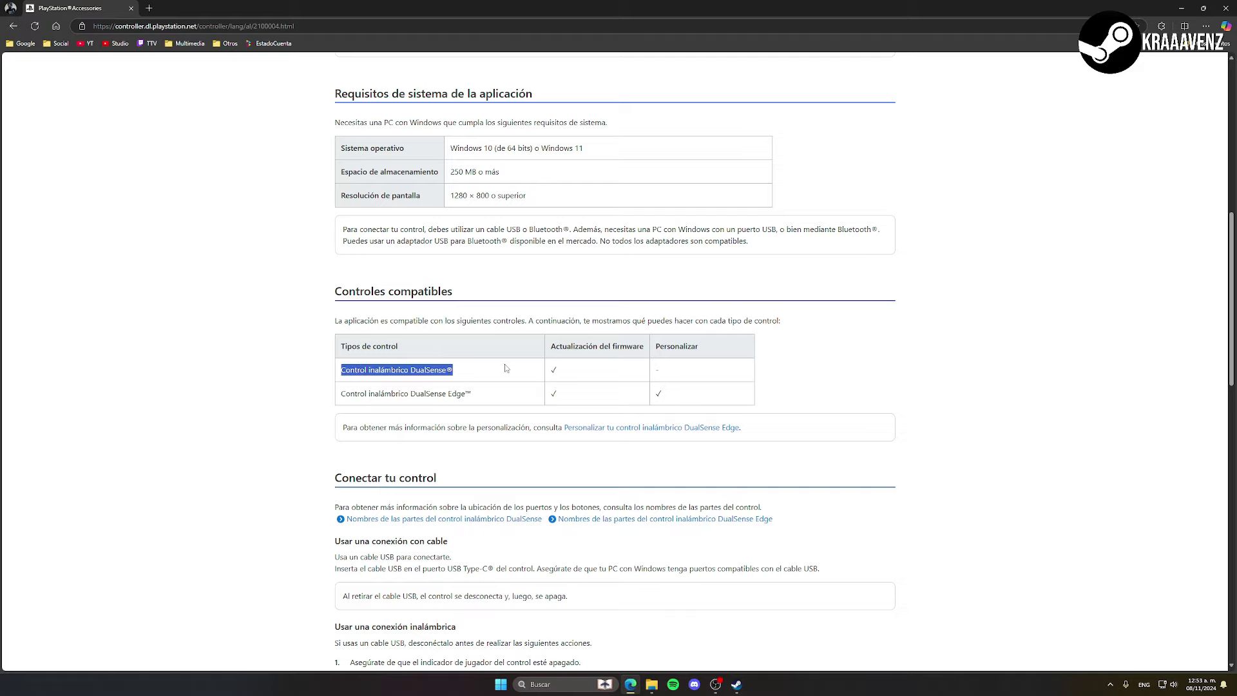
left_click(549, 353)
left_click_drag(549, 348, 671, 348)
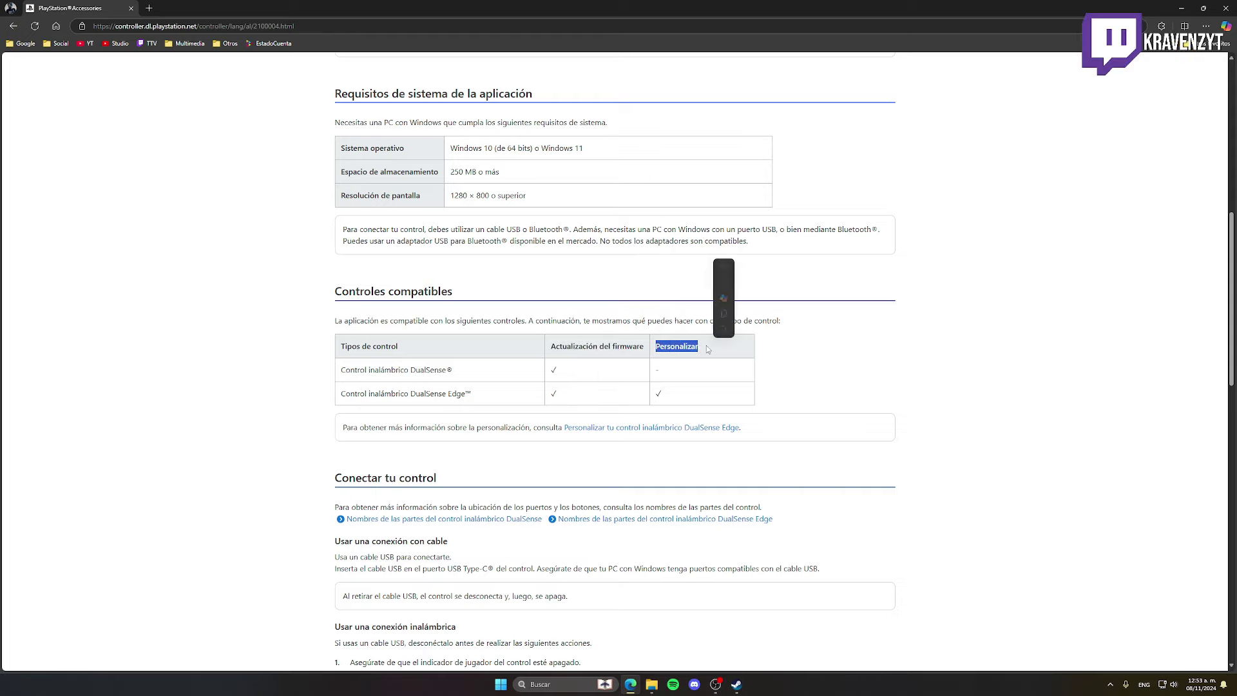
left_click_drag(342, 397, 558, 394)
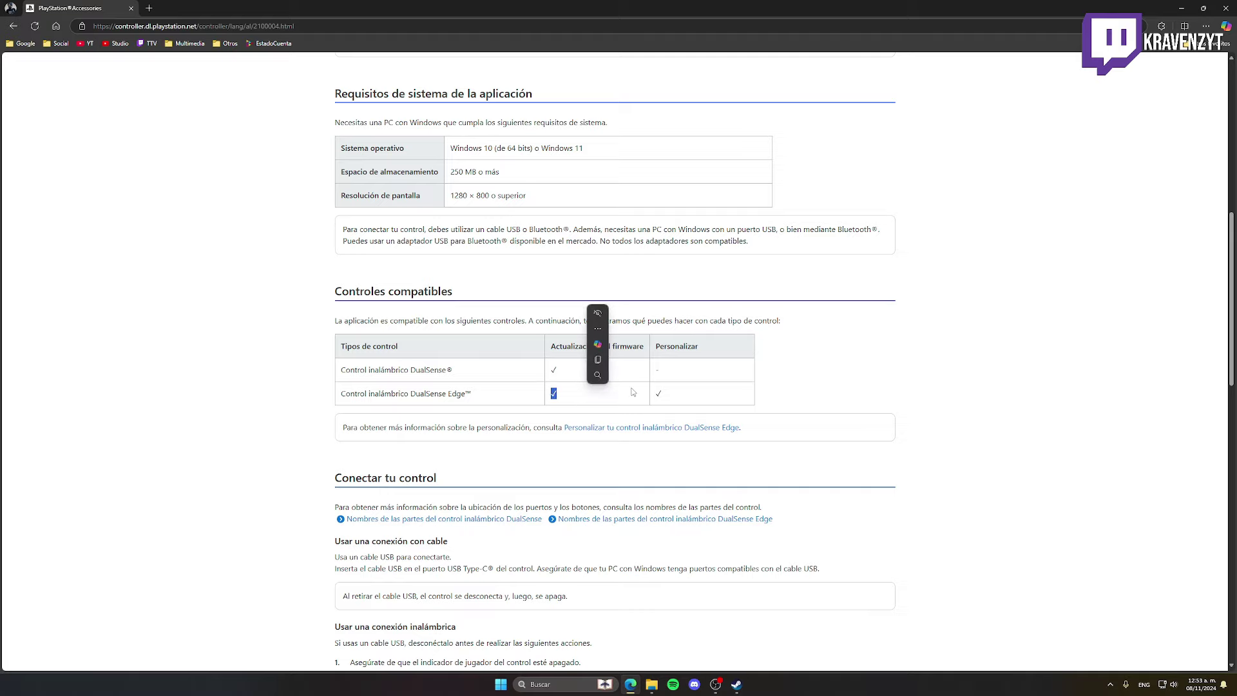
left_click_drag(654, 394, 664, 396)
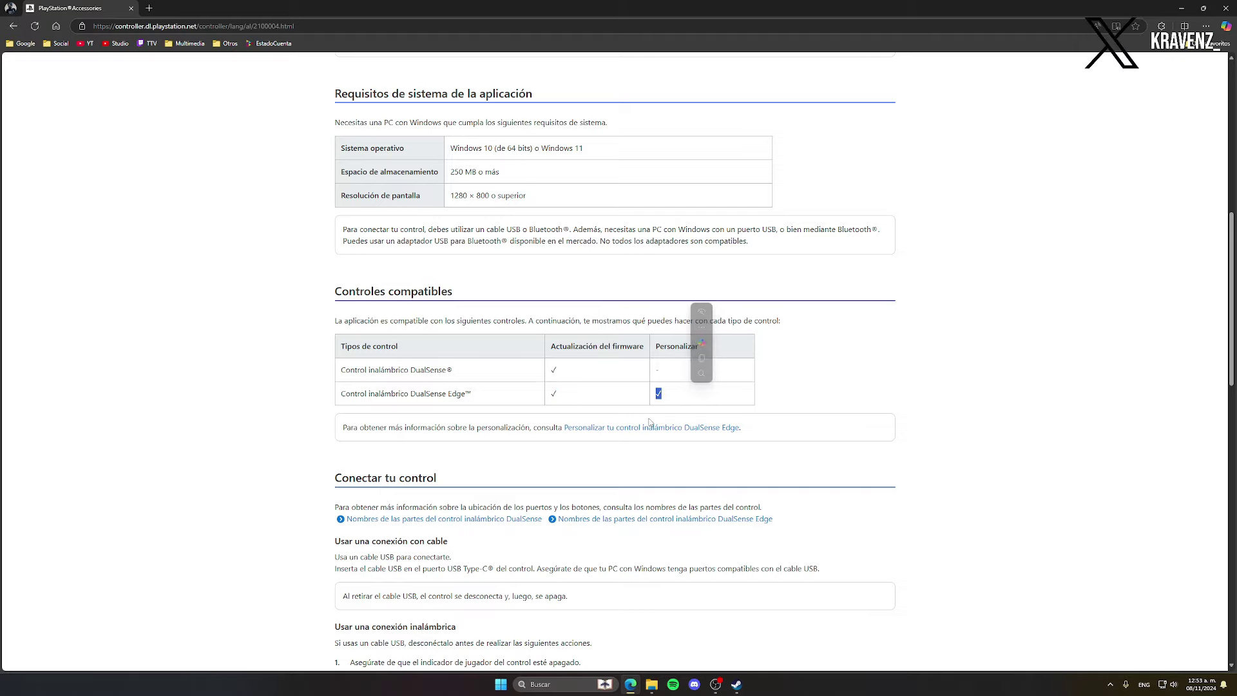
Step: Search the computer for "playstation" and open the matching app
key("super")
type("playstation")
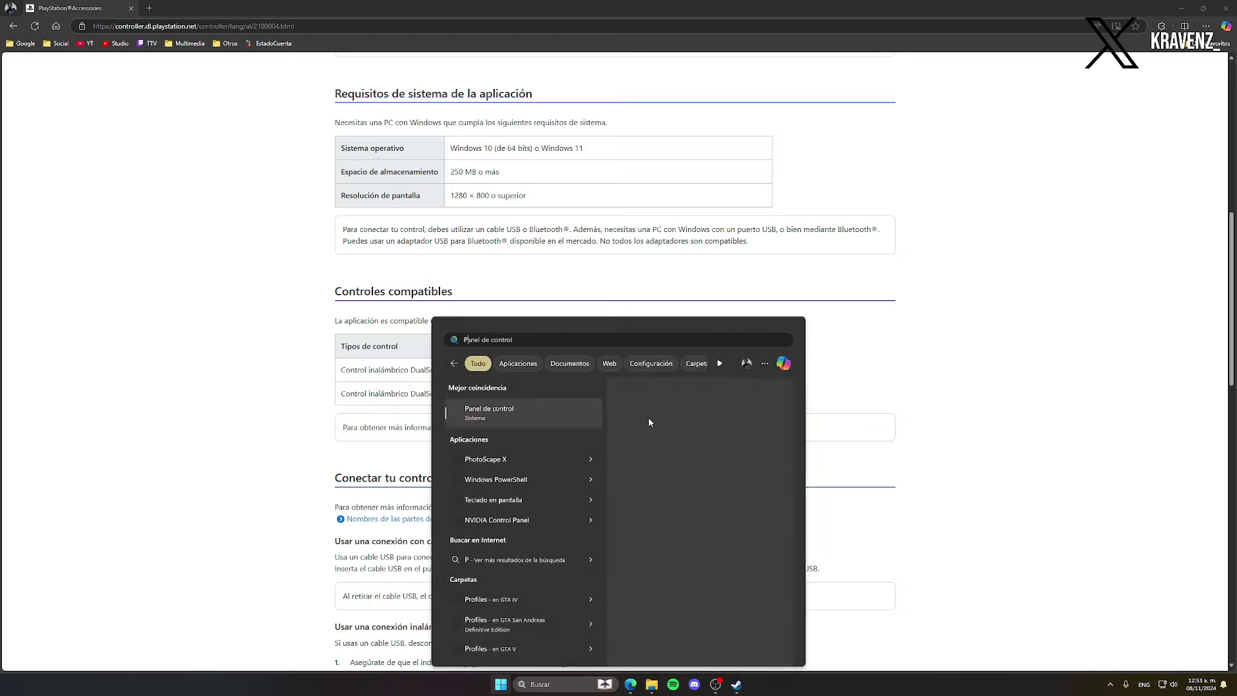
key("Return")
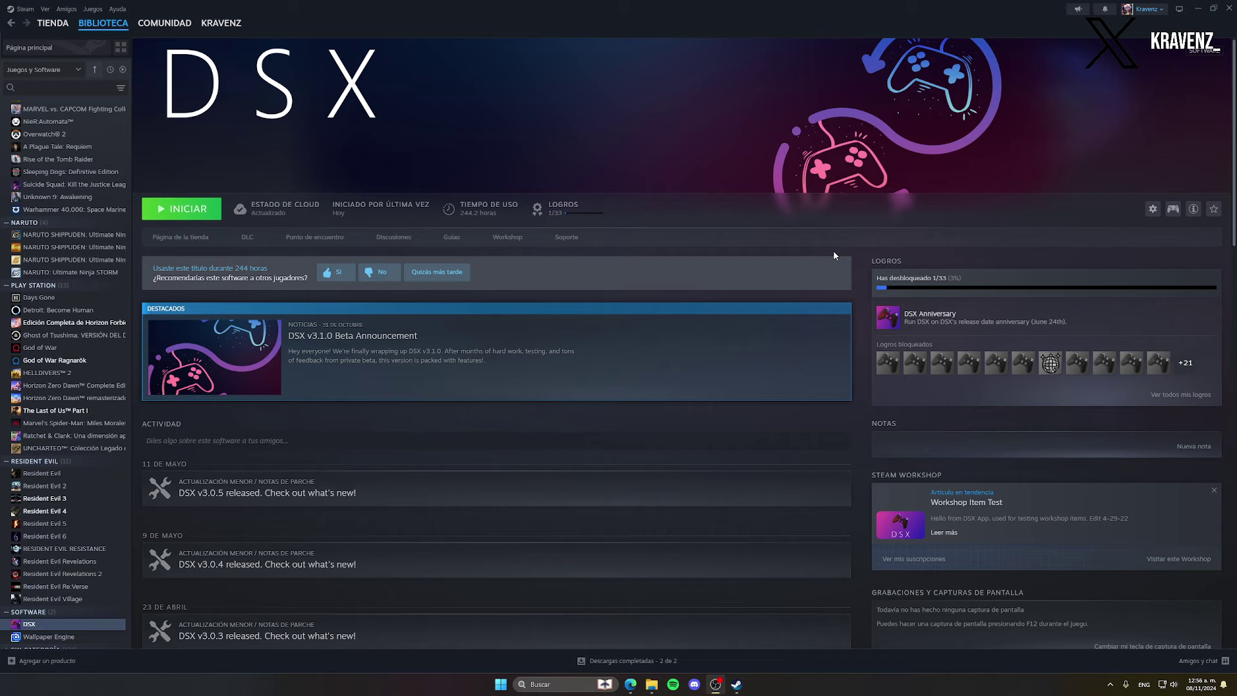
Step: Launch DSX from the Steam library and minimize the Steam window
left_click(212, 214)
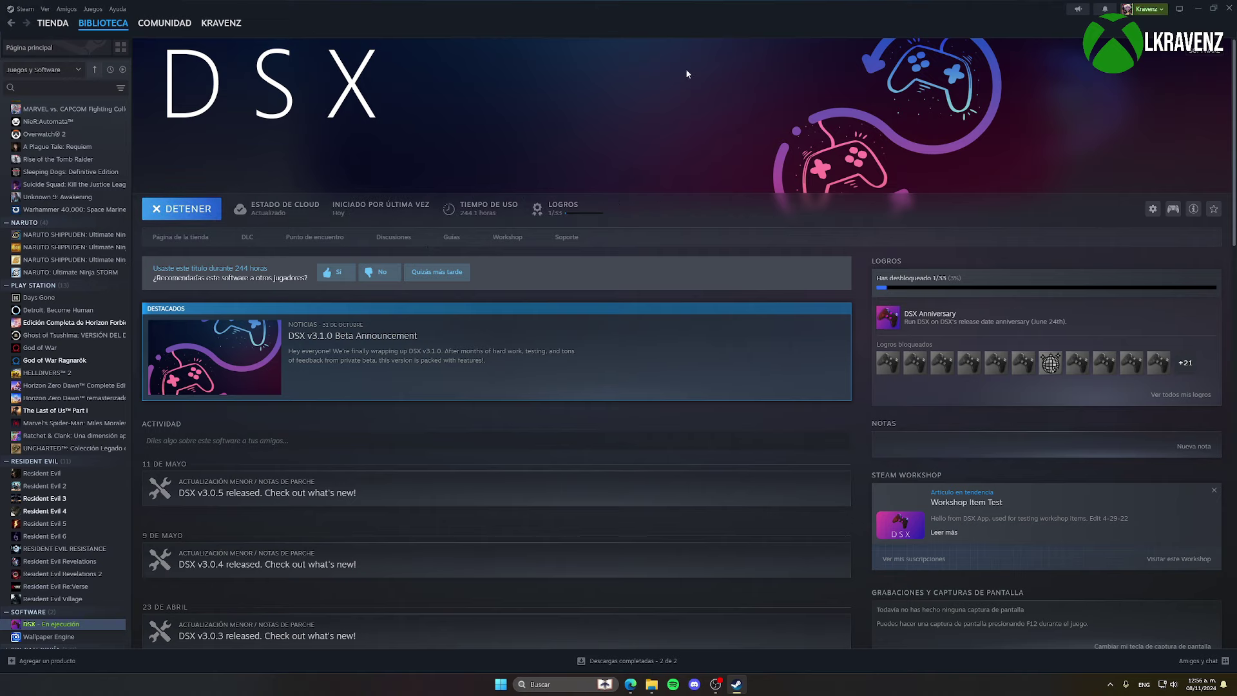
left_click(1197, 7)
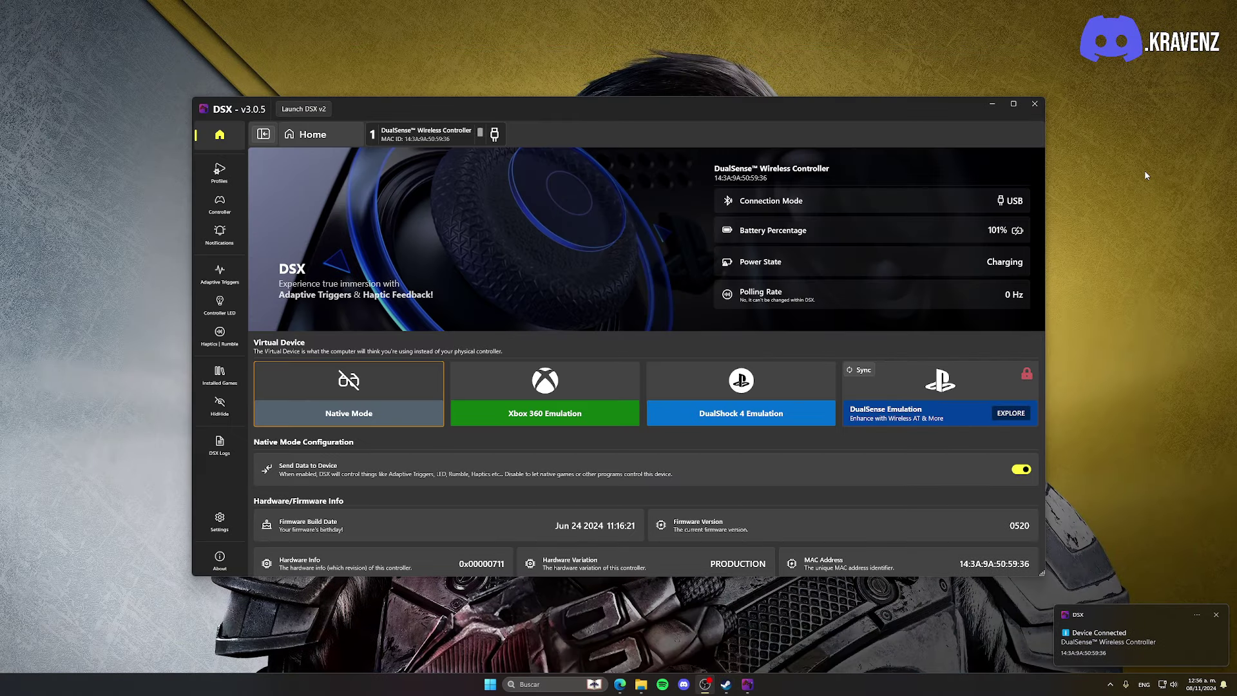
Step: Minimize DSX to the system tray and restore its window from there
left_click(992, 103)
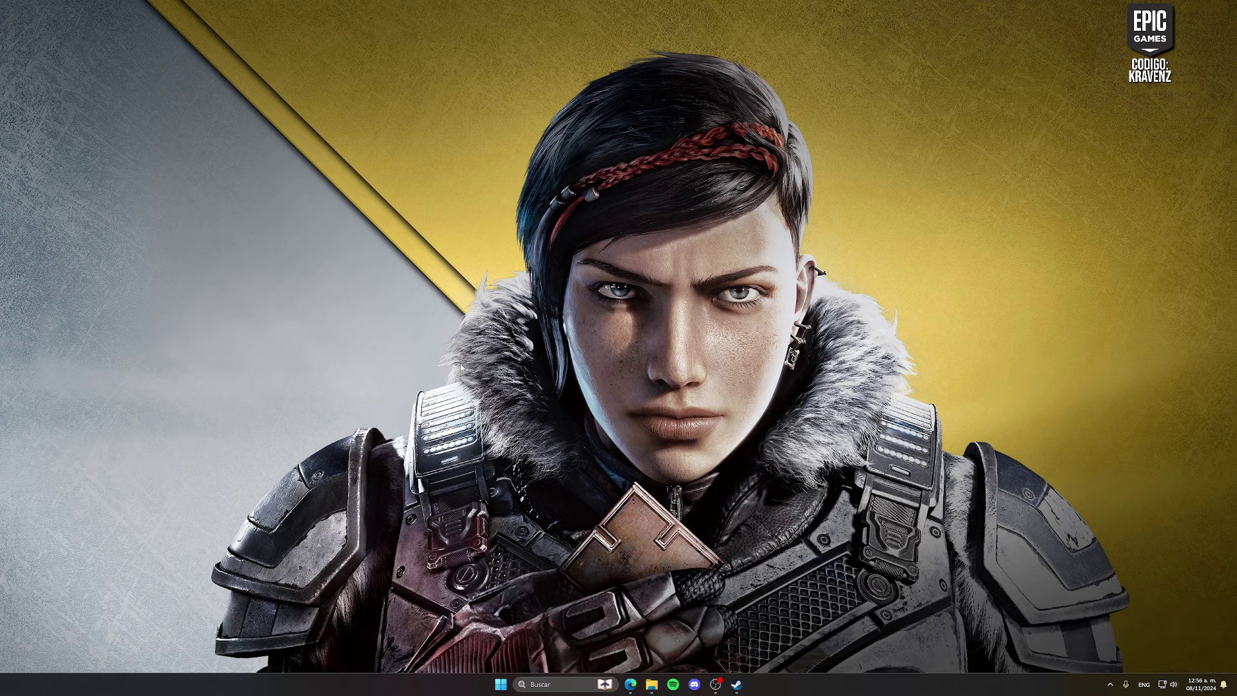
left_click(1110, 684)
left_click(1072, 637)
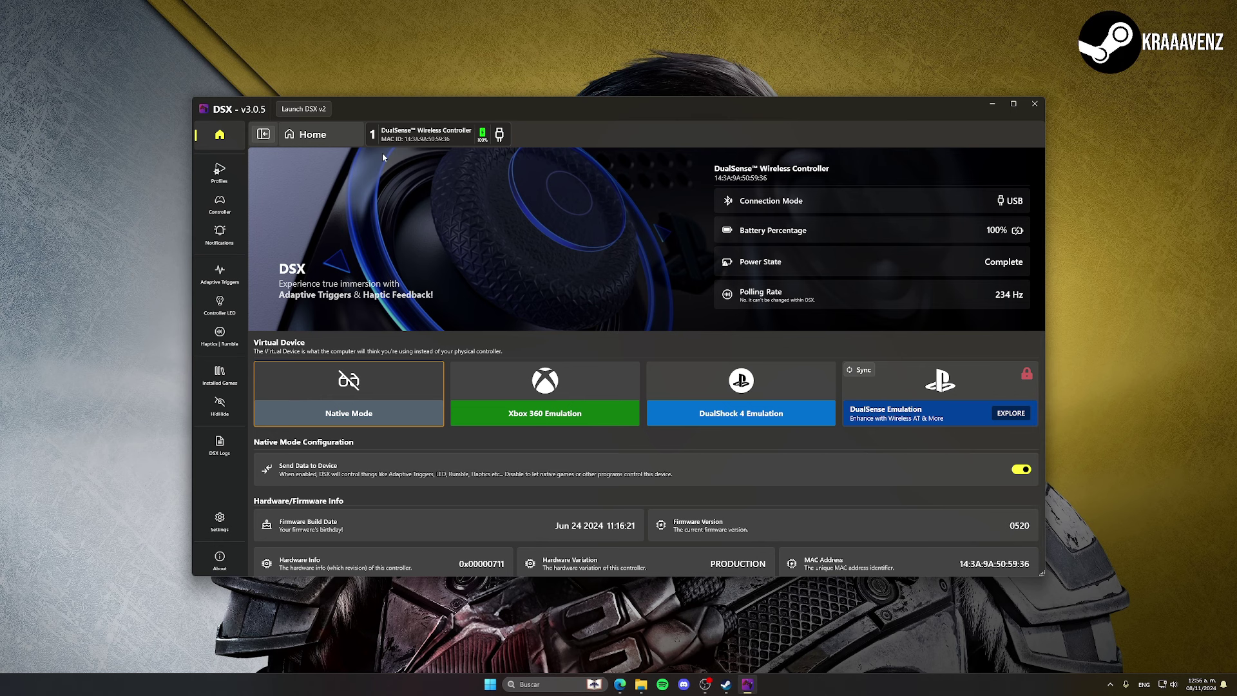
Step: Try Xbox 360 Emulation as the virtual device, switch it to DualShock 4 Emulation, and review that mode's options and firmware information
left_click(528, 388)
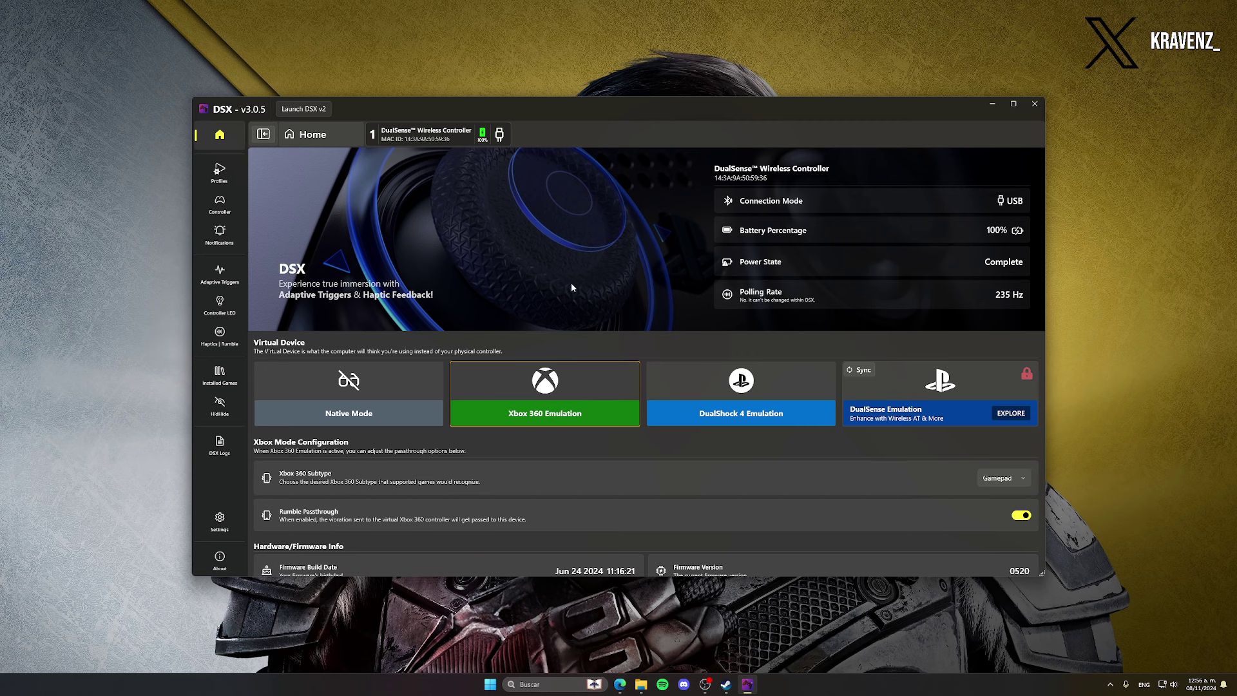
left_click(764, 374)
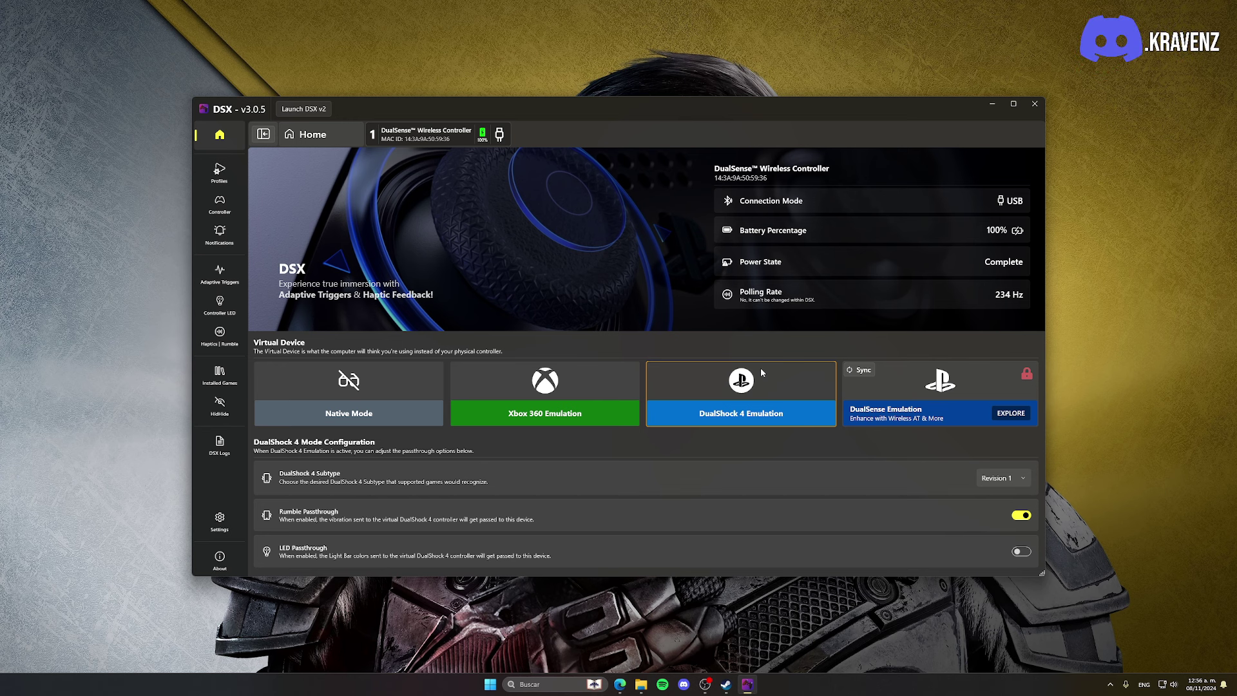
scroll(740, 387, "down", 2)
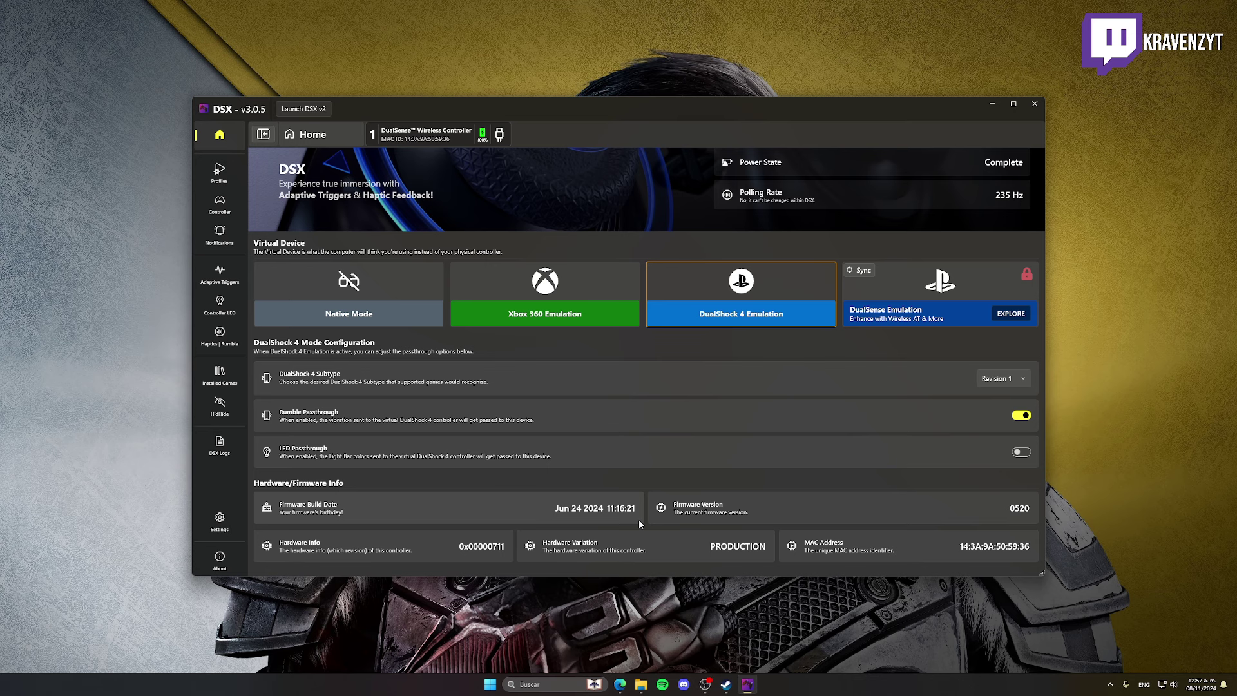
Step: Look over the controller profiles and the active profile assignments for the DualSense controller
left_click(219, 171)
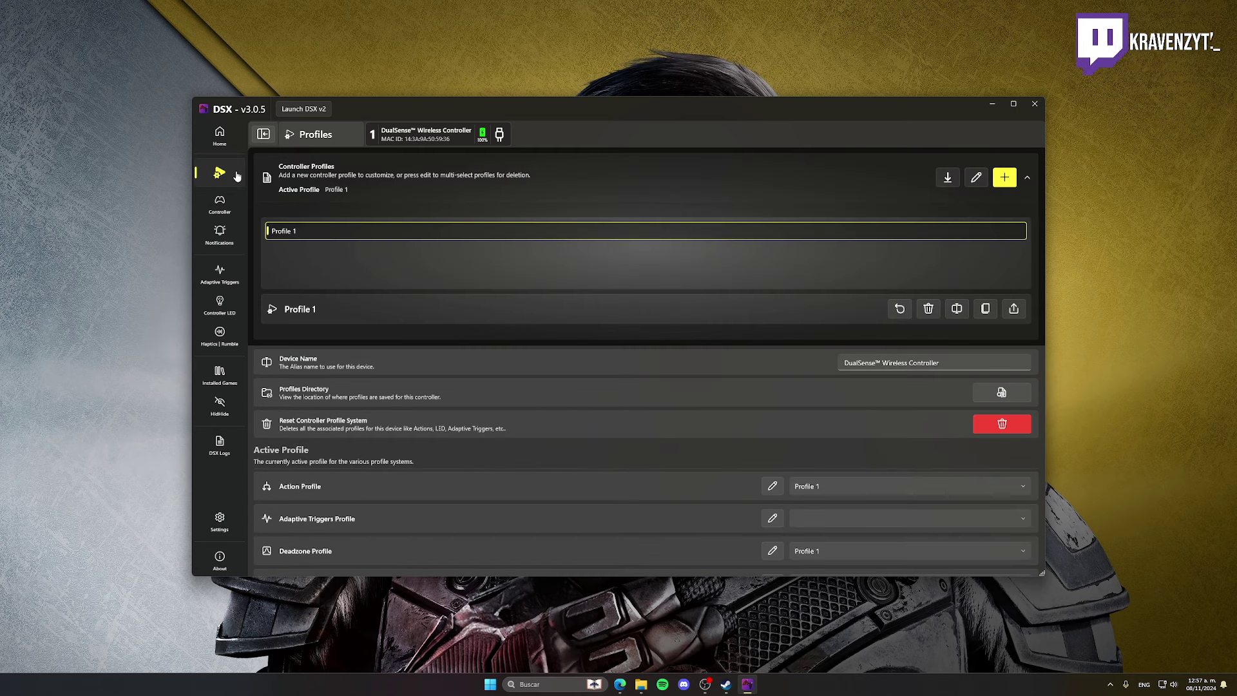
scroll(661, 341, "down", 1)
scroll(661, 341, "up", 3)
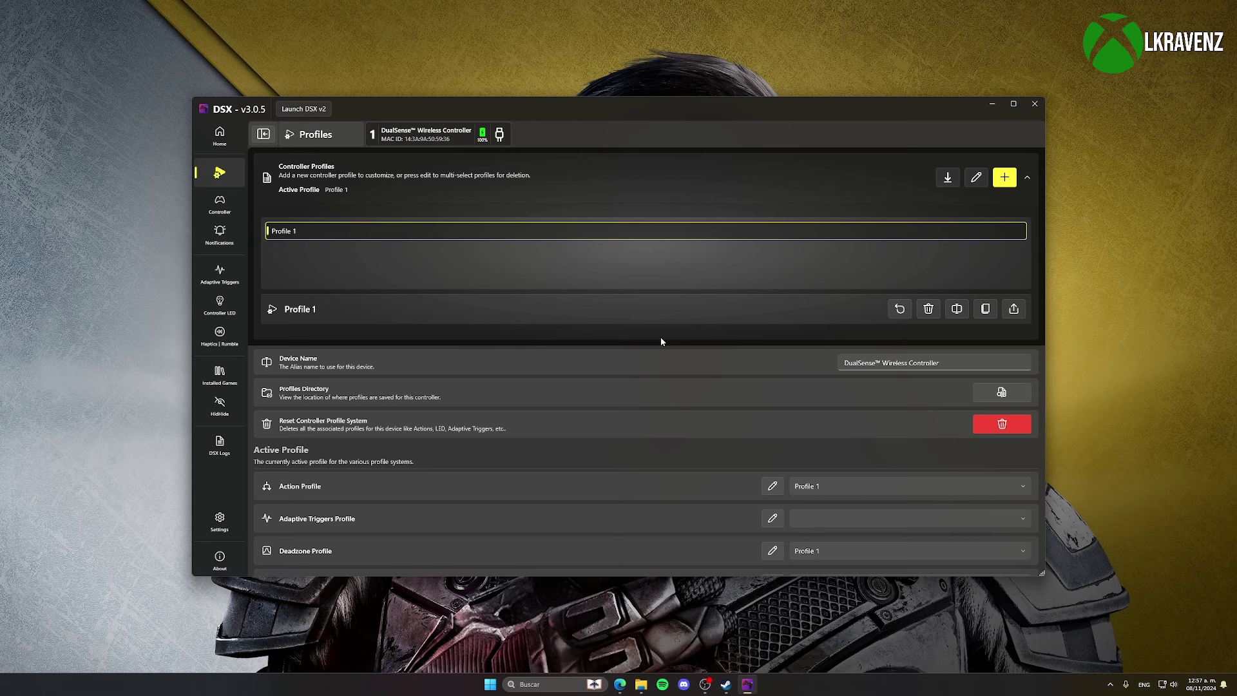
Step: Review the DualSense controller's configuration categories, viewing its Actions and Deadzones settings
left_click(221, 206)
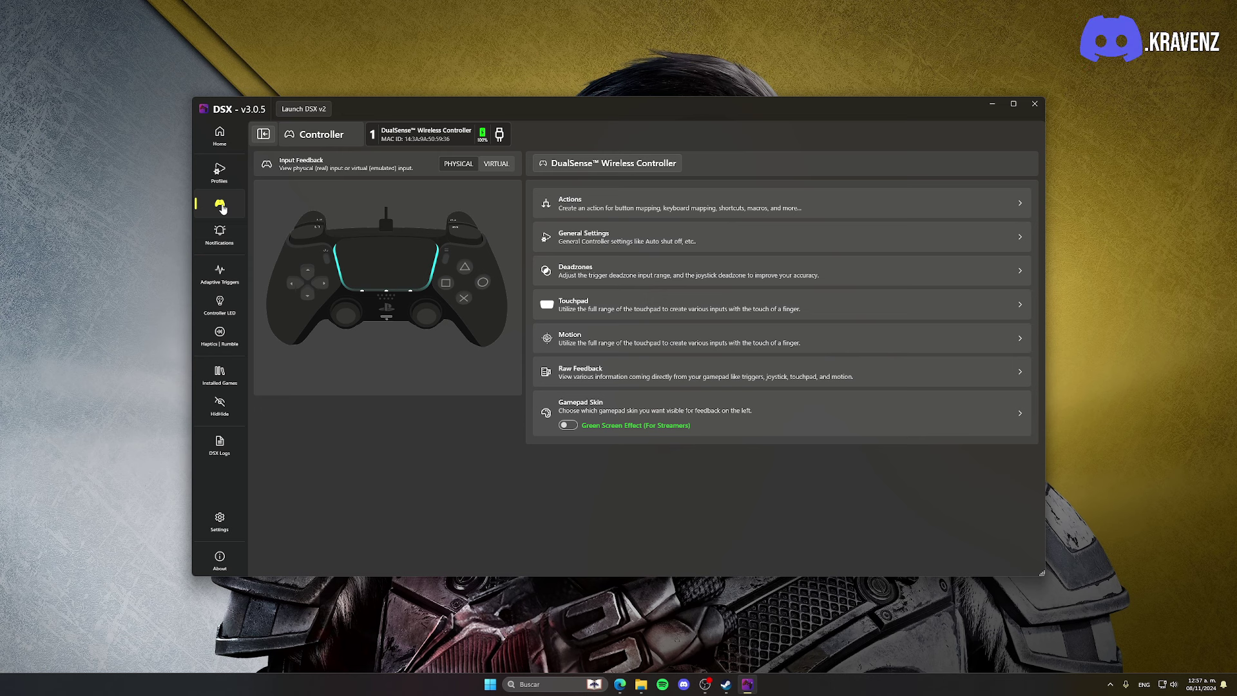
left_click(668, 219)
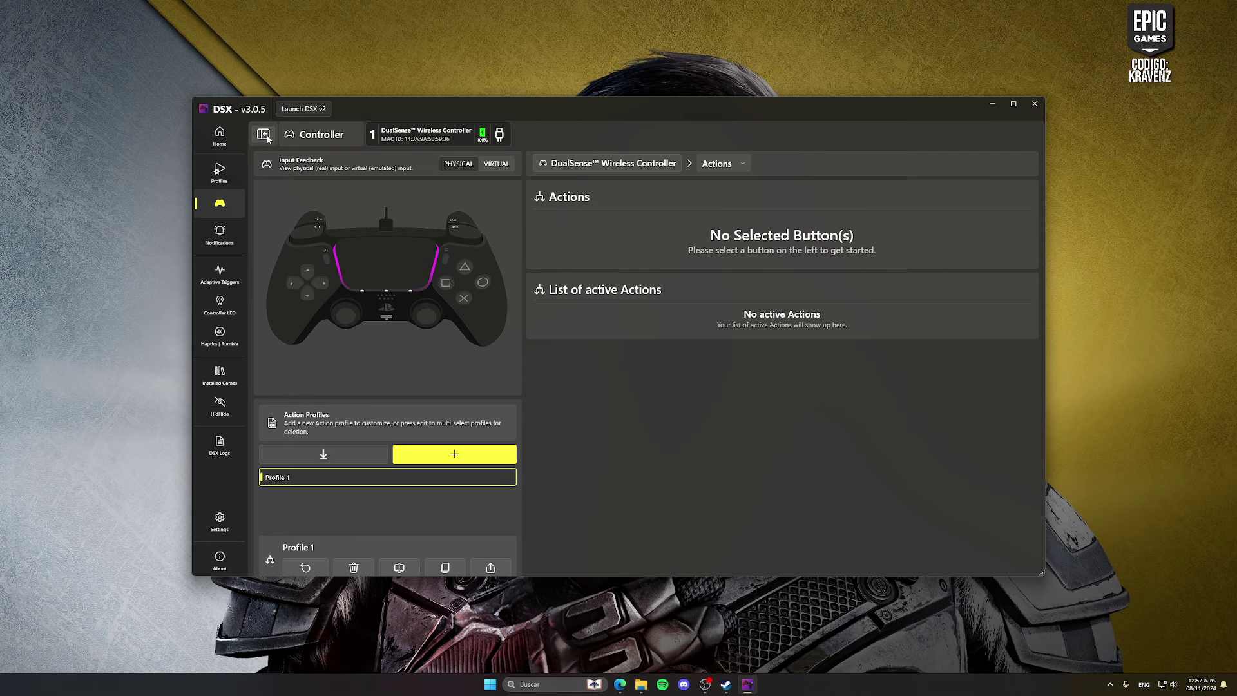
left_click(646, 165)
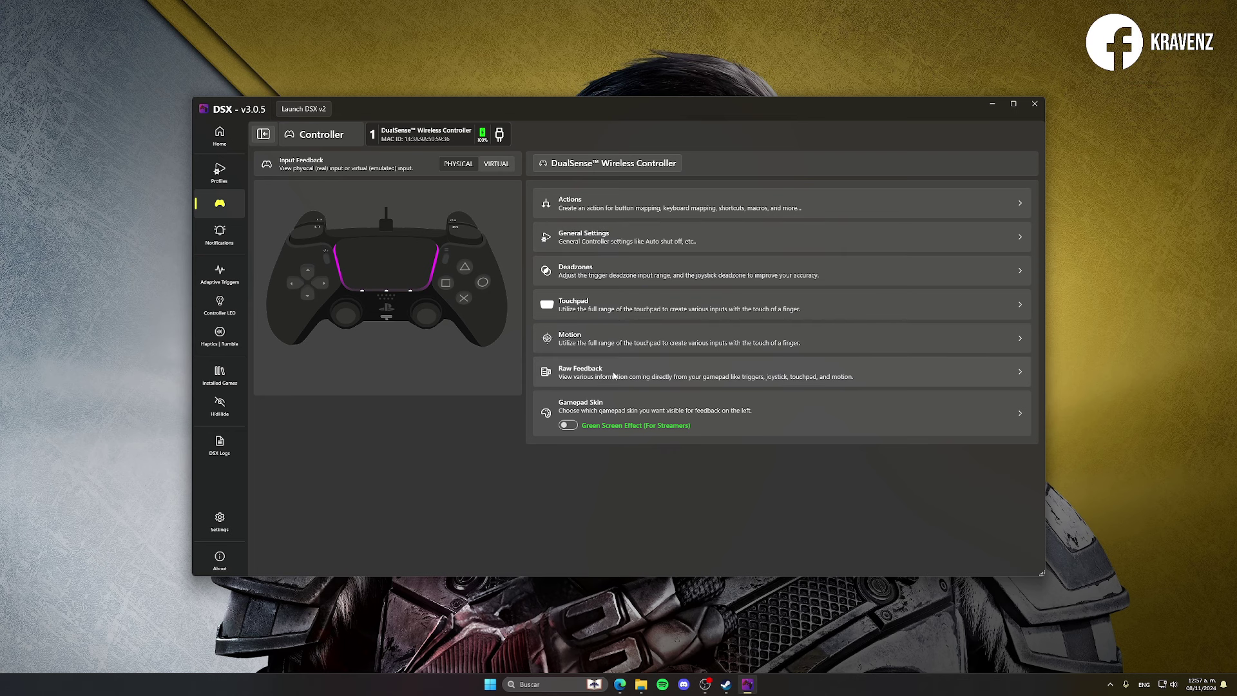
left_click(634, 269)
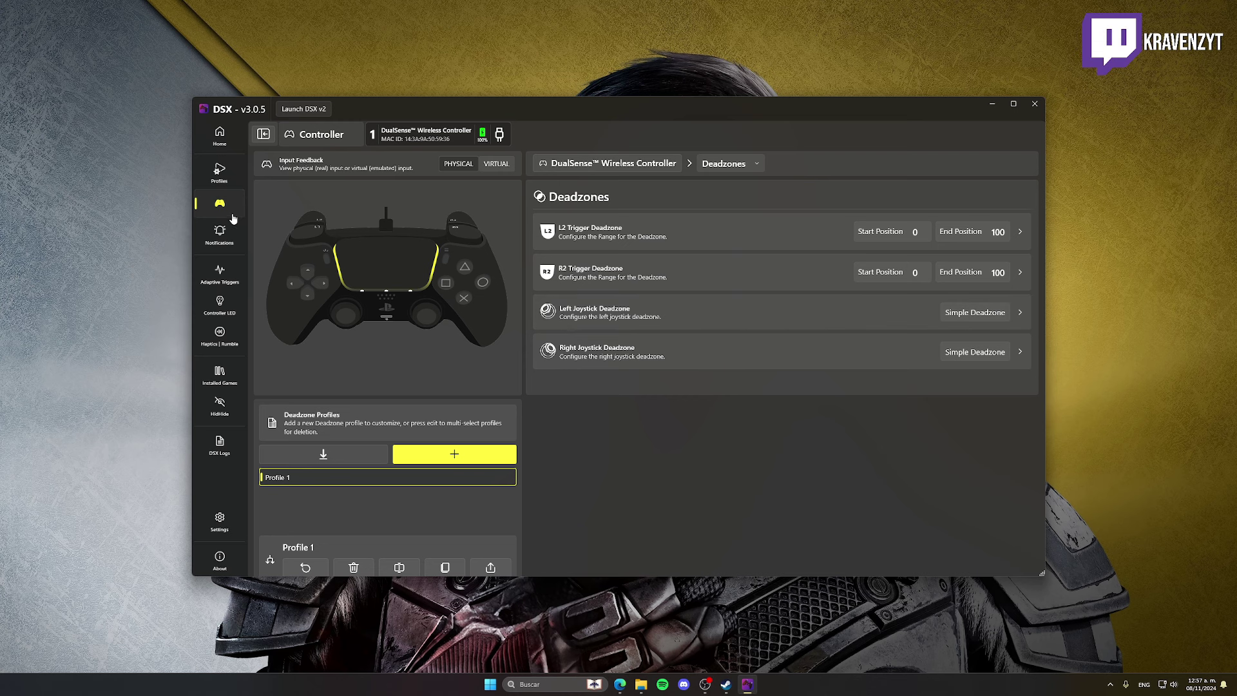
Step: Review the notification settings, inspecting the options under Low Battery and Connection Status
left_click(222, 232)
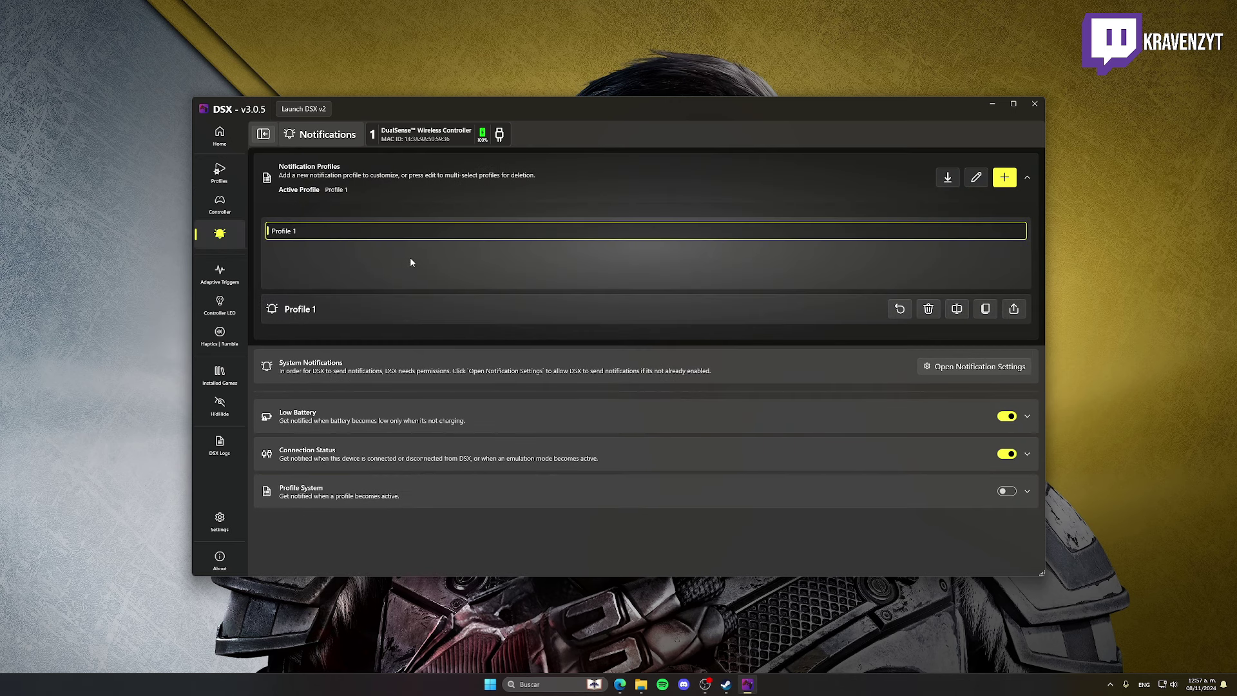
left_click(965, 416)
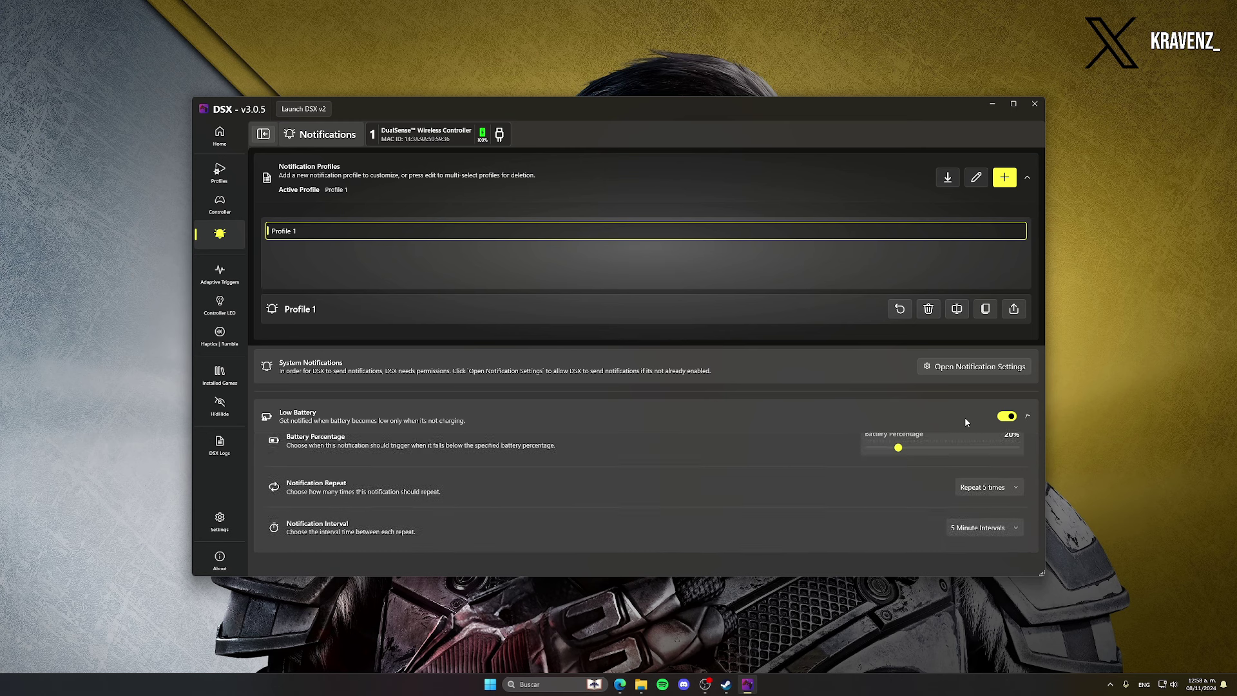
left_click(964, 416)
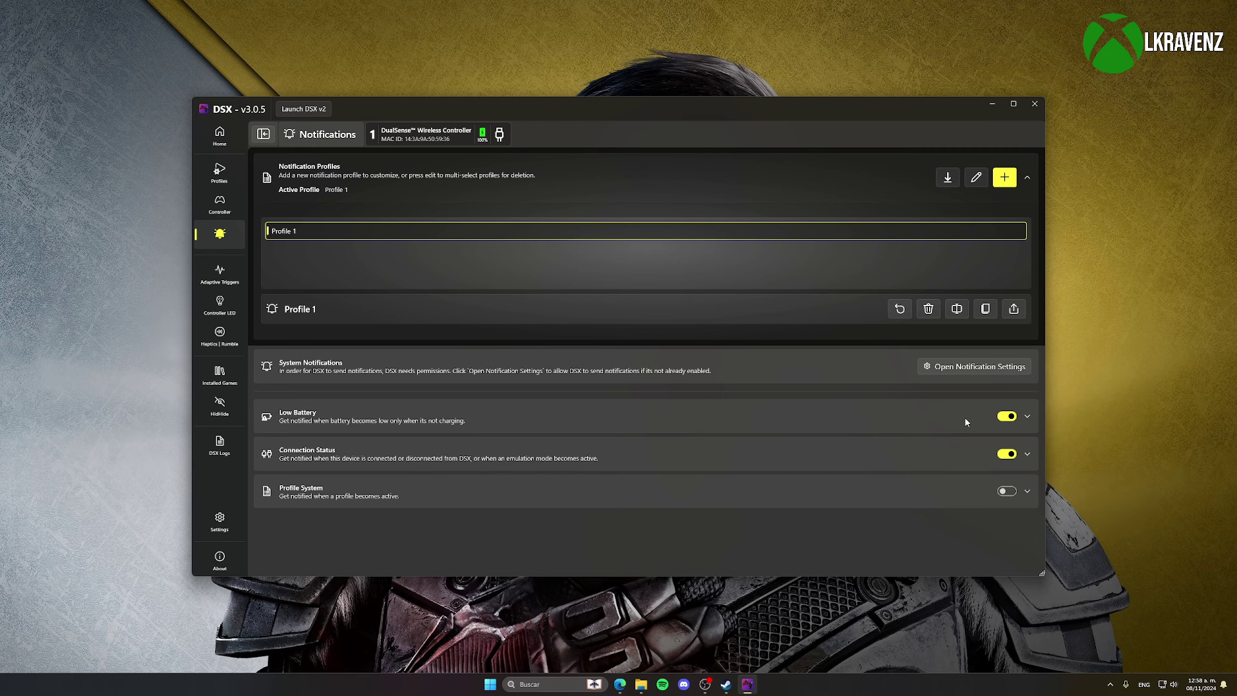
left_click(964, 416)
scroll(964, 416, "down", 2)
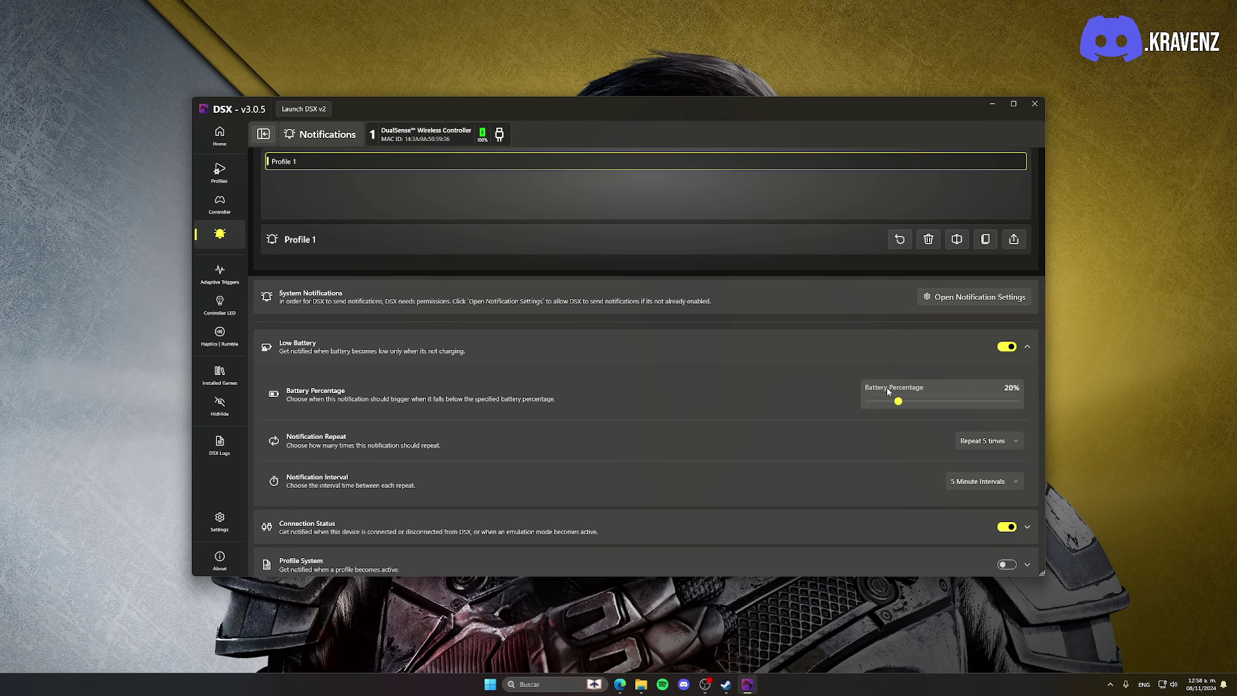
left_click(913, 346)
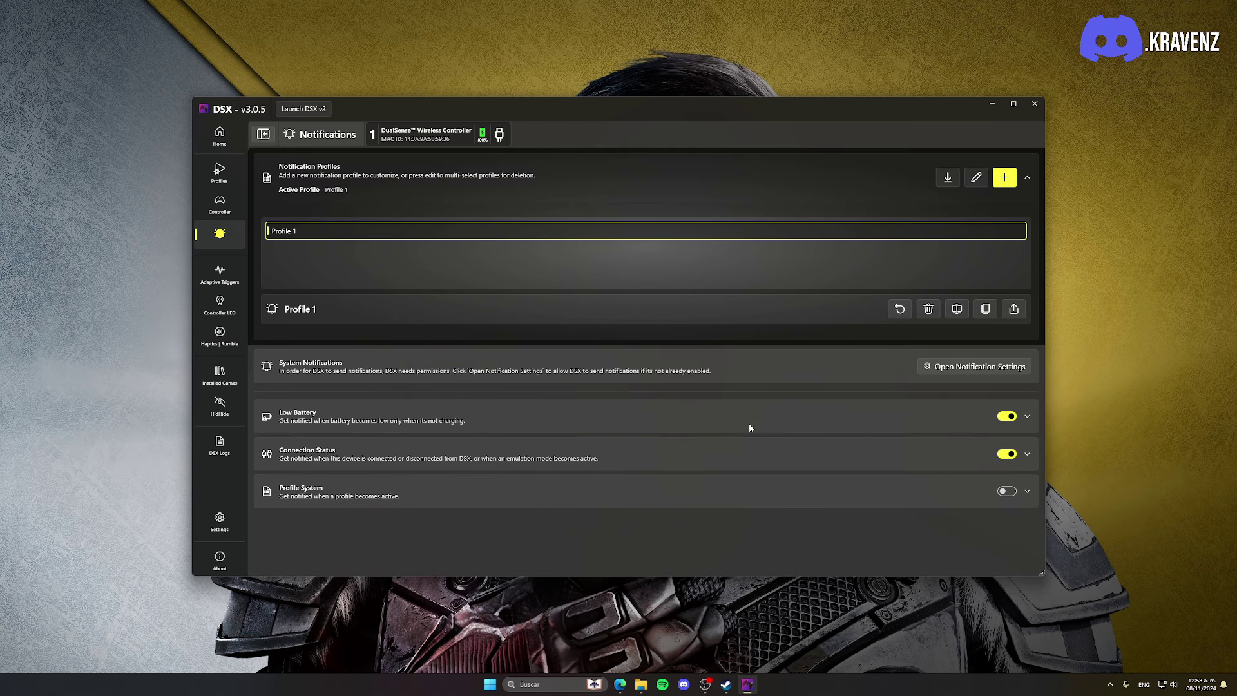
left_click(831, 451)
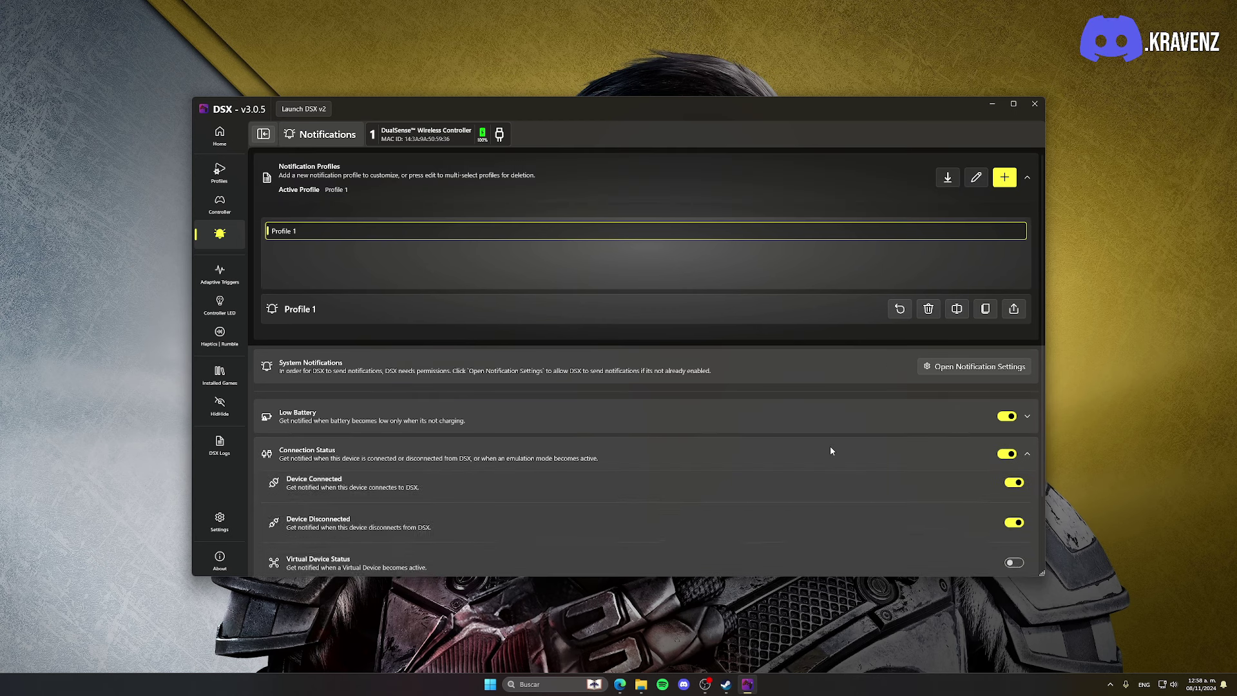
scroll(830, 451, "down", 1)
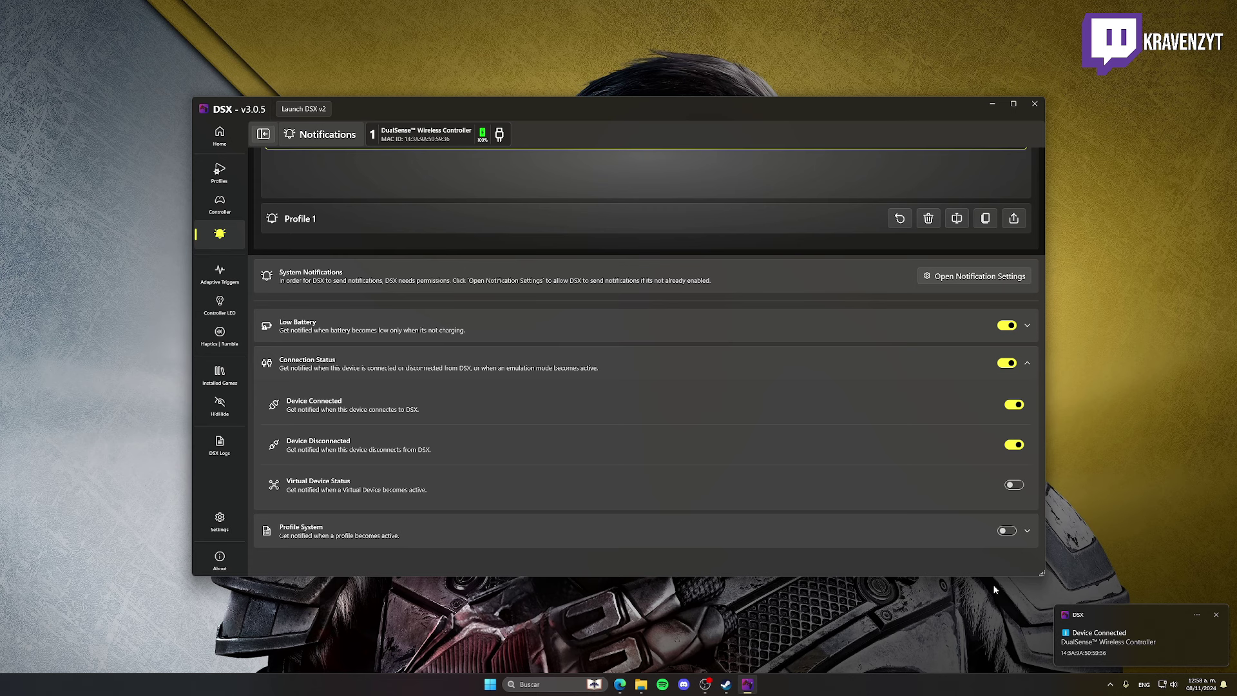
Step: Set the right trigger's adaptive trigger mode to Weapon in the RE 4 profile
left_click(220, 273)
scroll(782, 376, "down", 1)
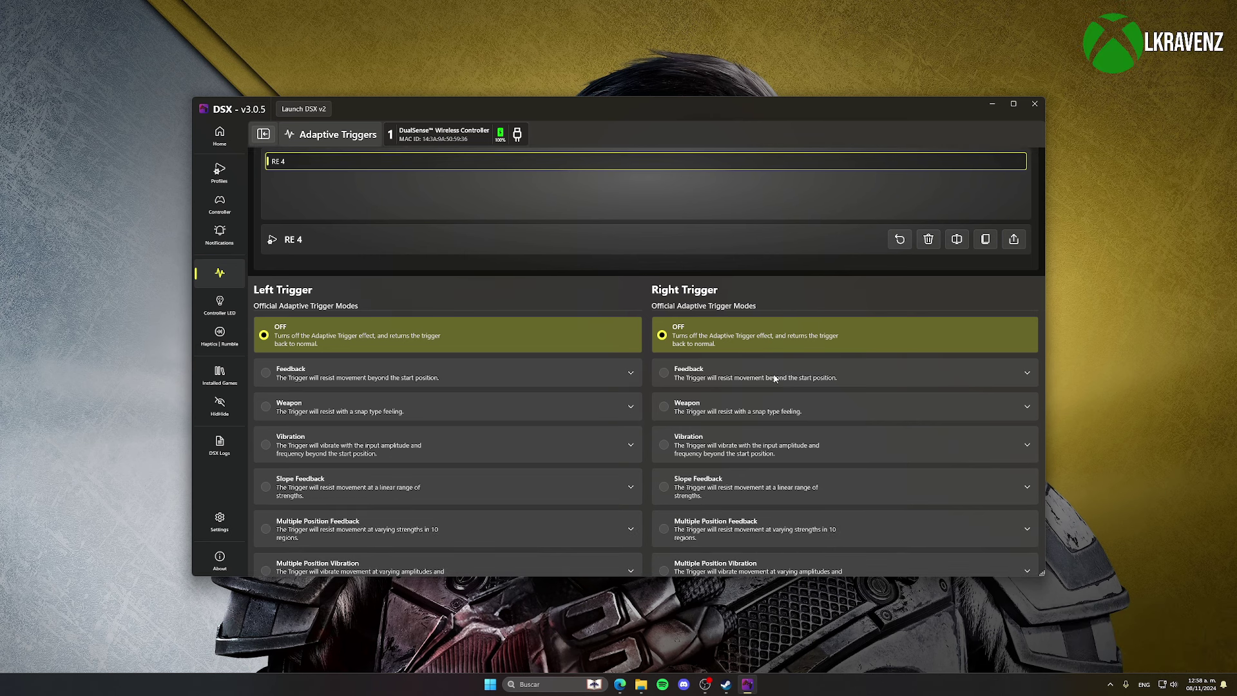
scroll(775, 379, "down", 1)
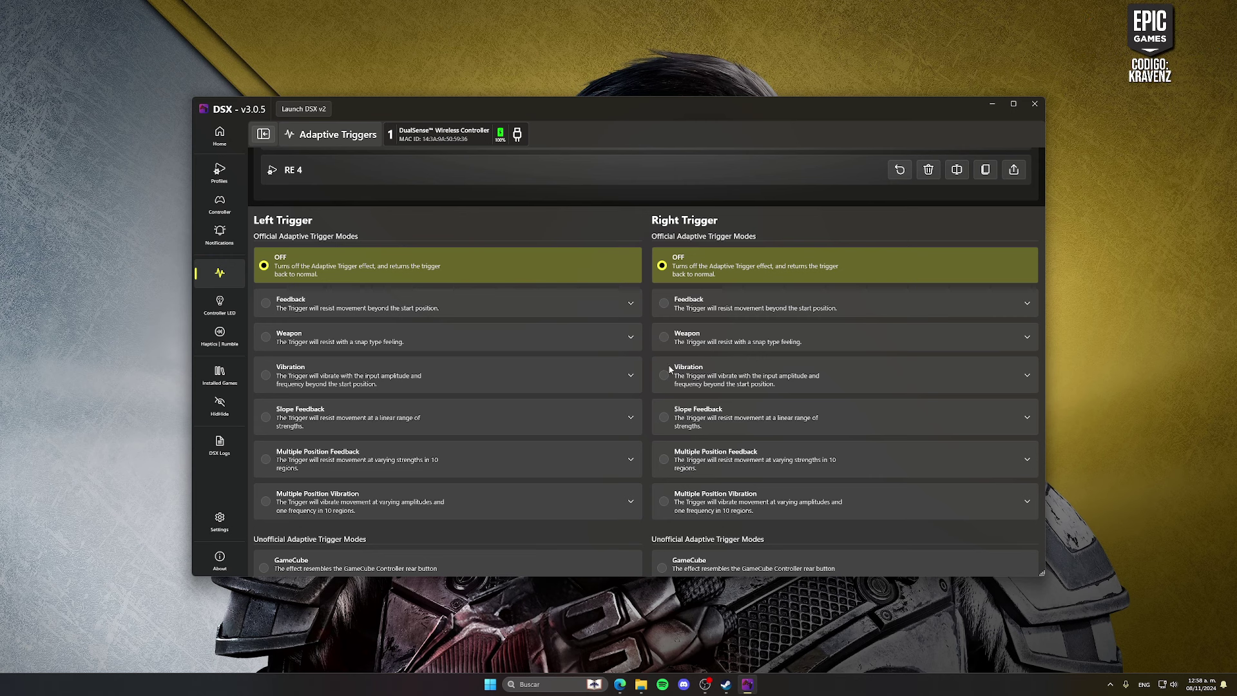
left_click(689, 345)
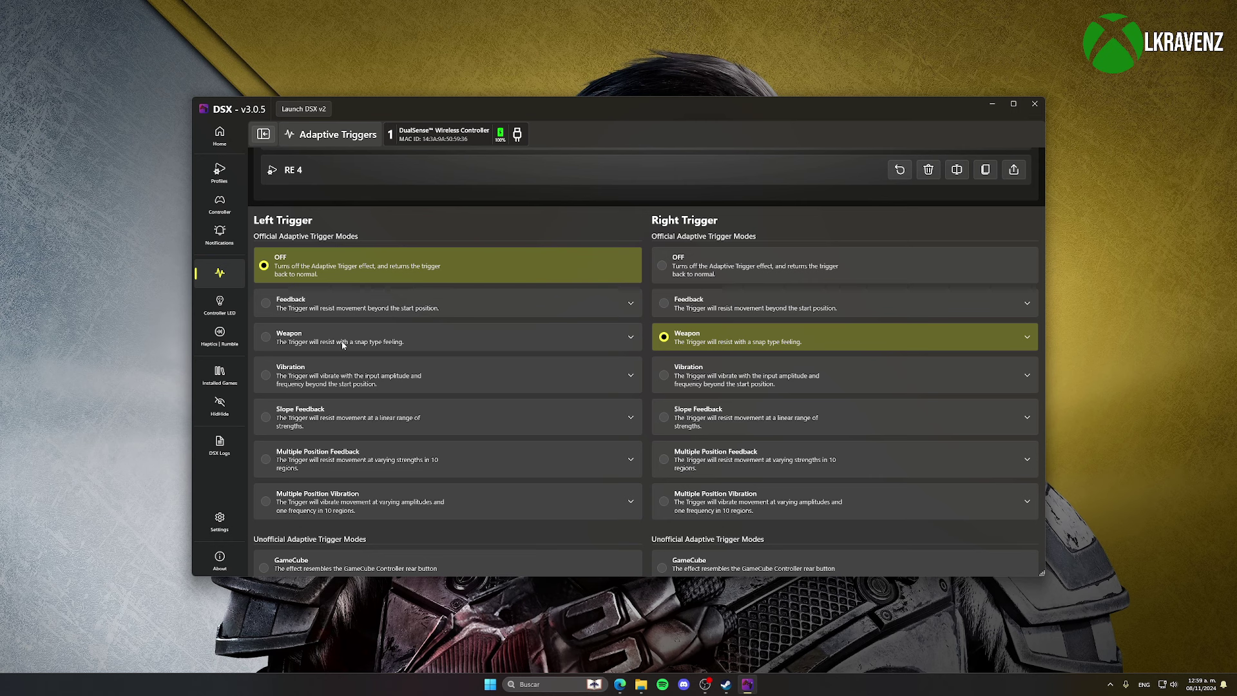
Step: Set the right trigger's Weapon effect to start position 2, end position 8 and resistance strength 7
left_click(362, 372)
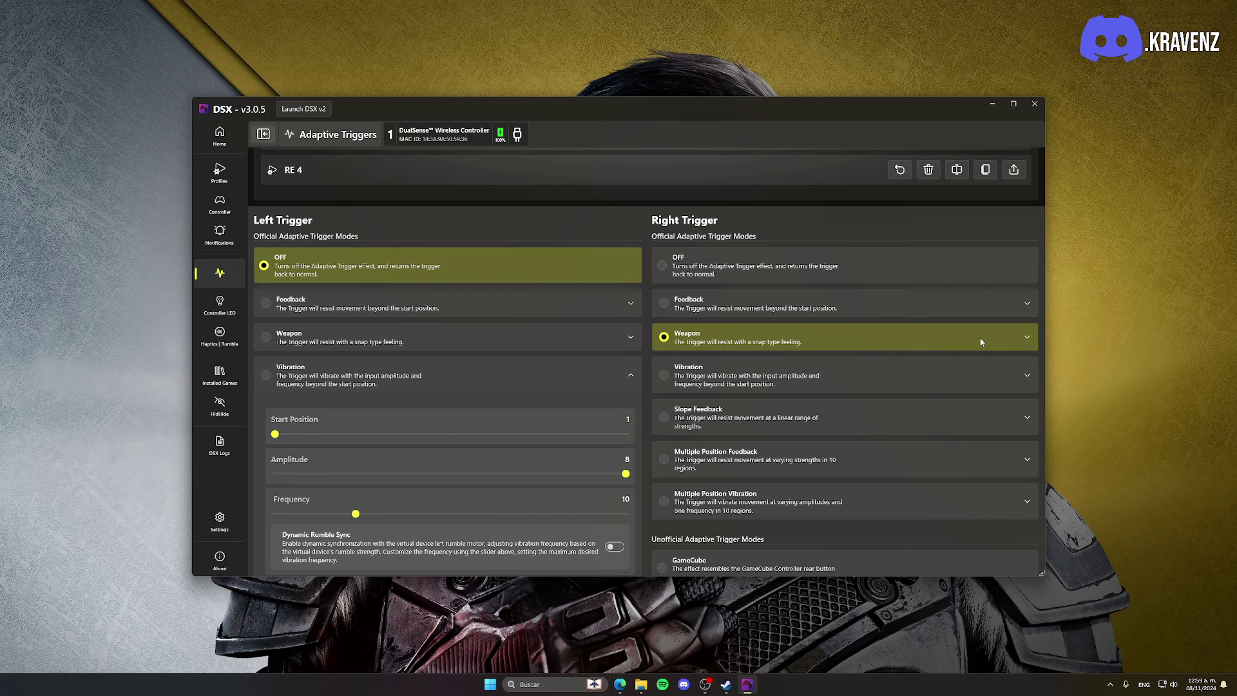
left_click(1027, 337)
scroll(826, 379, "down", 1)
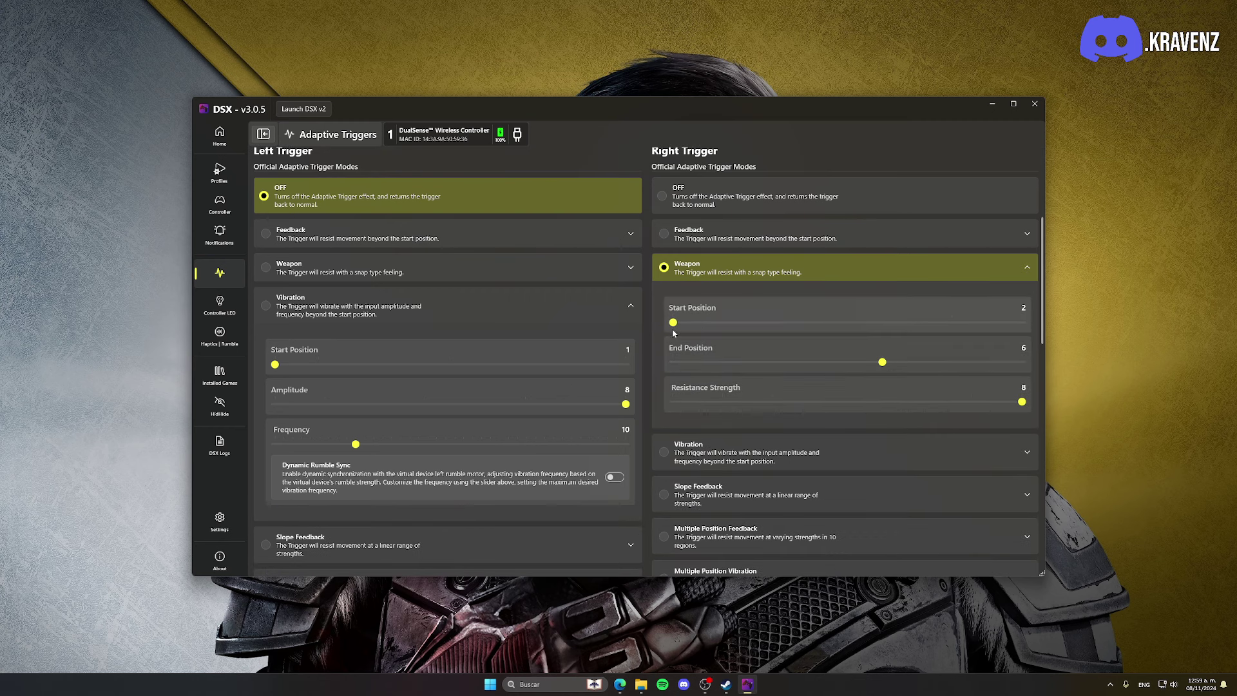
left_click_drag(674, 322, 1019, 326)
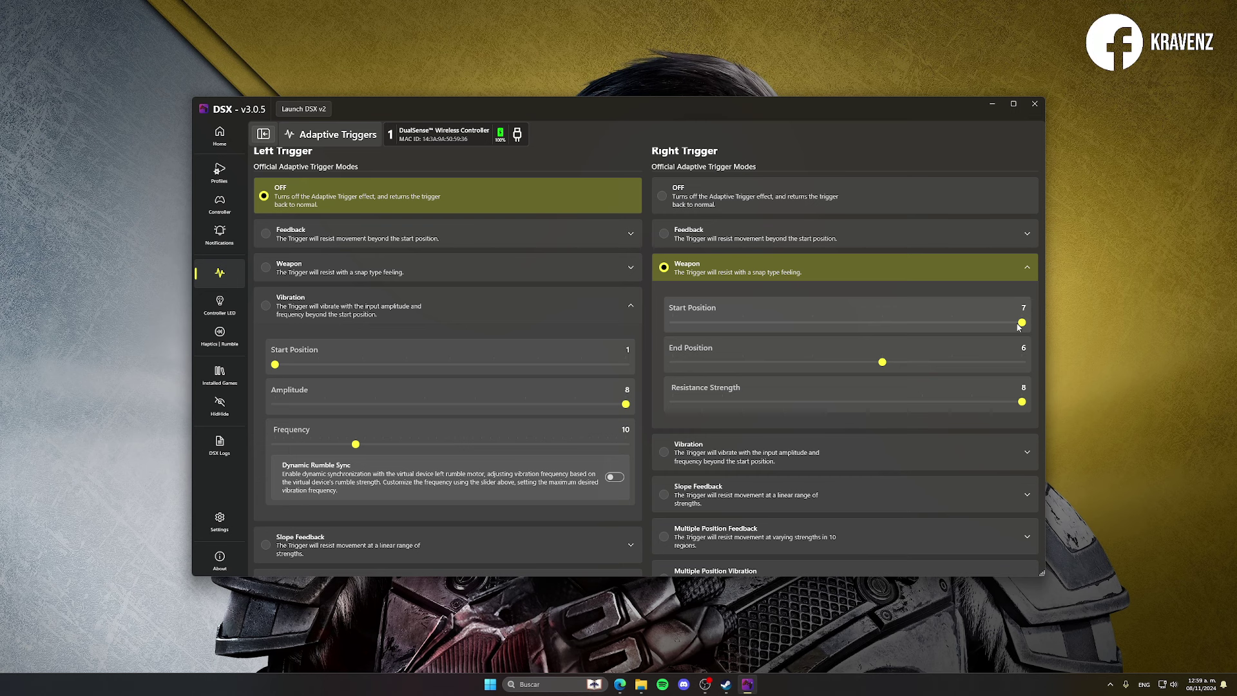
left_click_drag(1018, 327, 674, 324)
left_click_drag(880, 363, 957, 390)
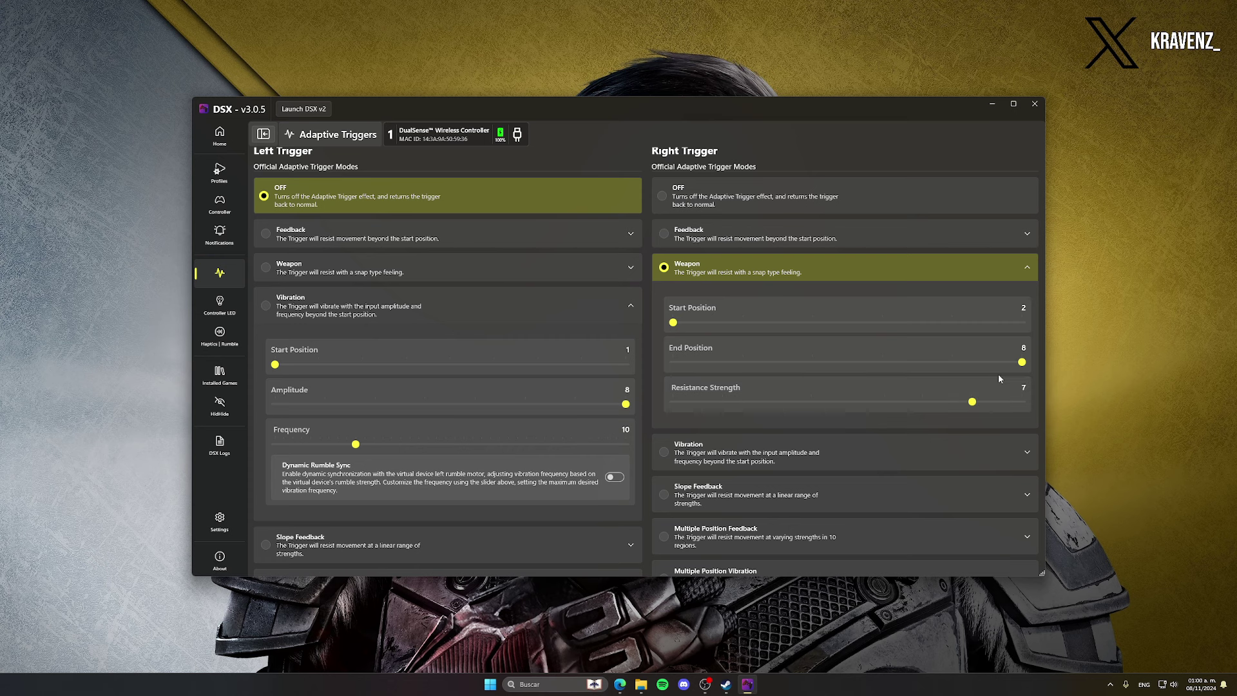
Step: Look through the remaining official, unofficial and DSX v2 legacy adaptive trigger modes available for both triggers
scroll(989, 372, "down", 5)
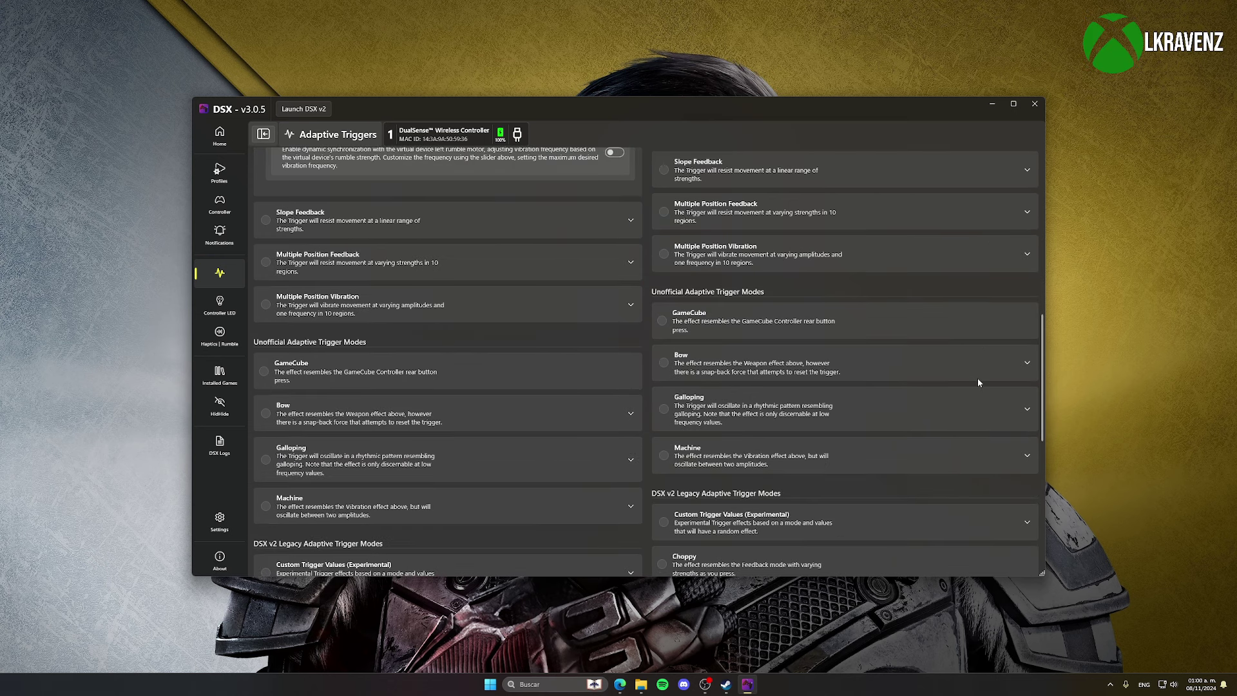
scroll(978, 384, "down", 2)
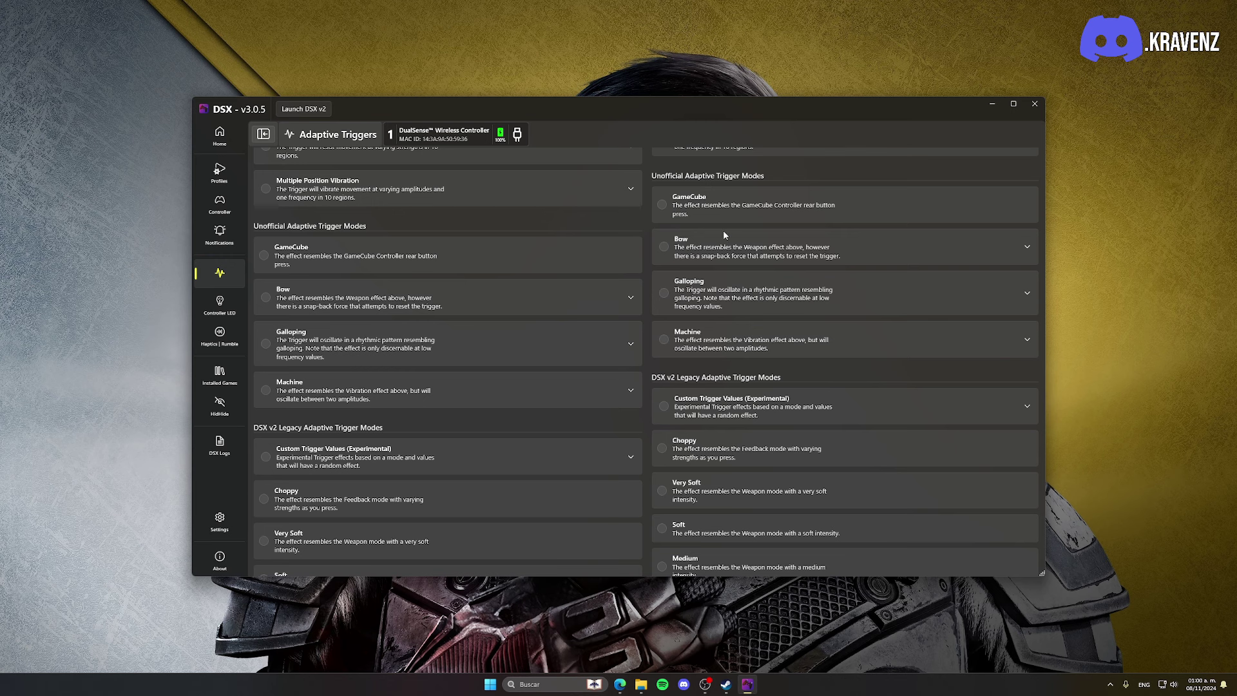
scroll(702, 257, "down", 3)
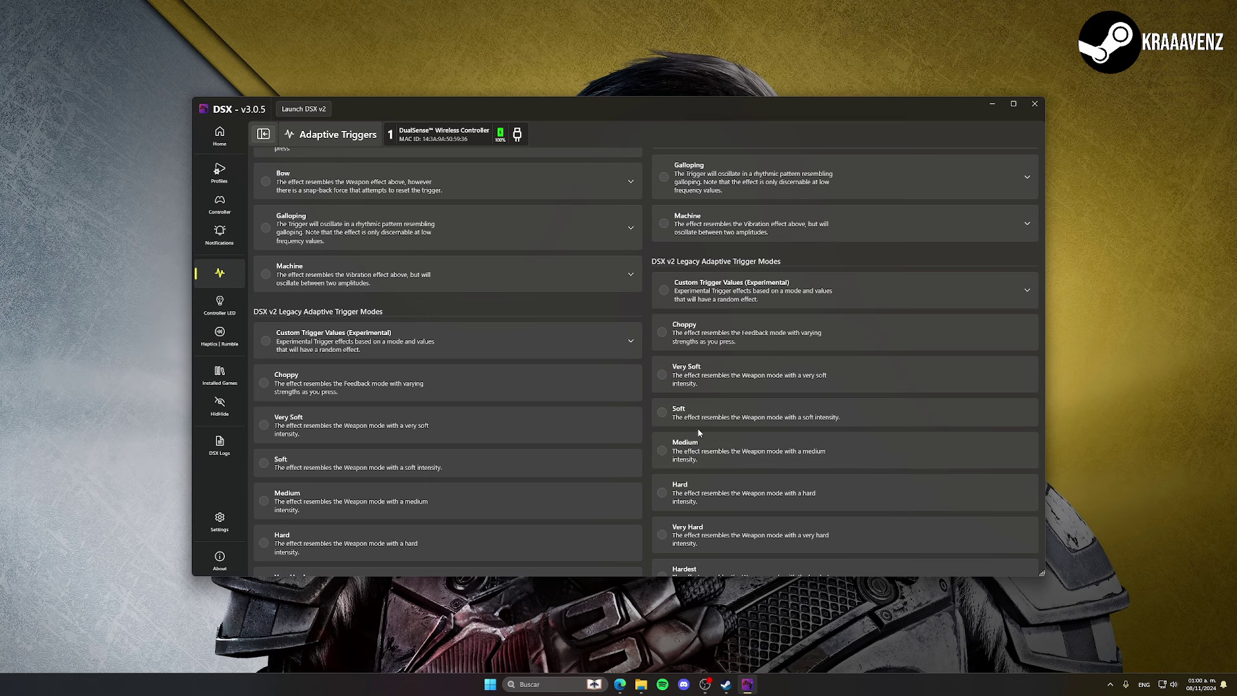
scroll(699, 433, "up", 15)
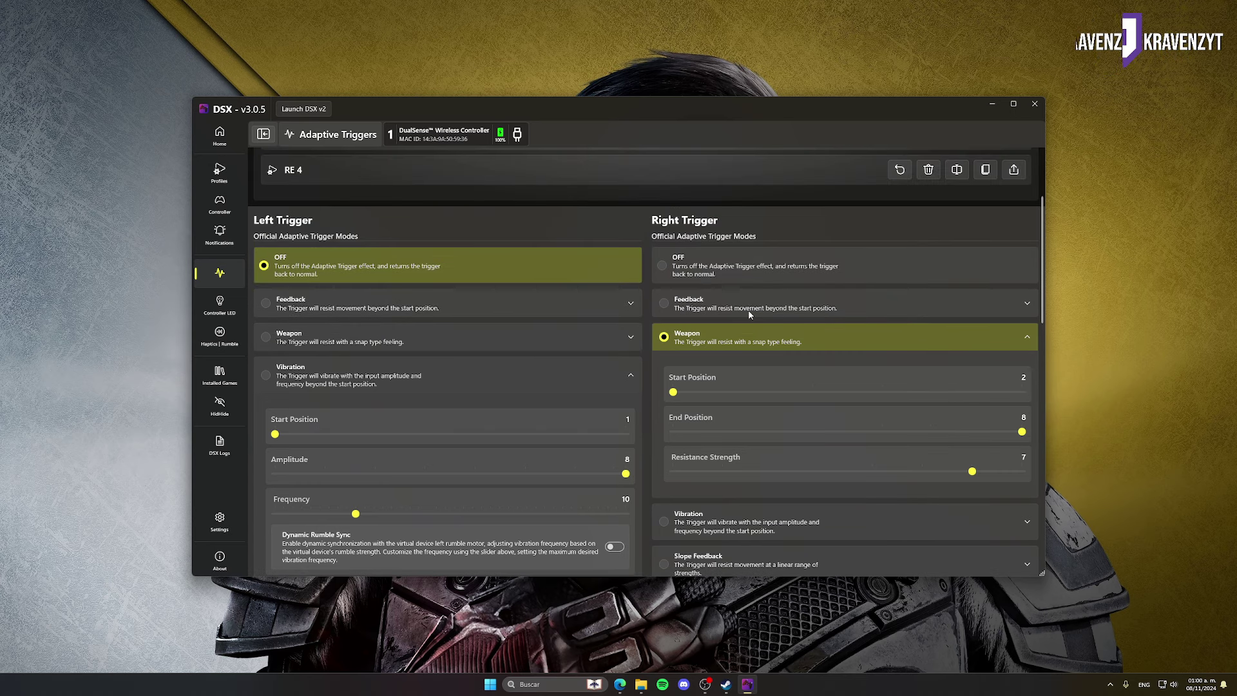
scroll(748, 310, "down", 1)
scroll(748, 310, "up", 4)
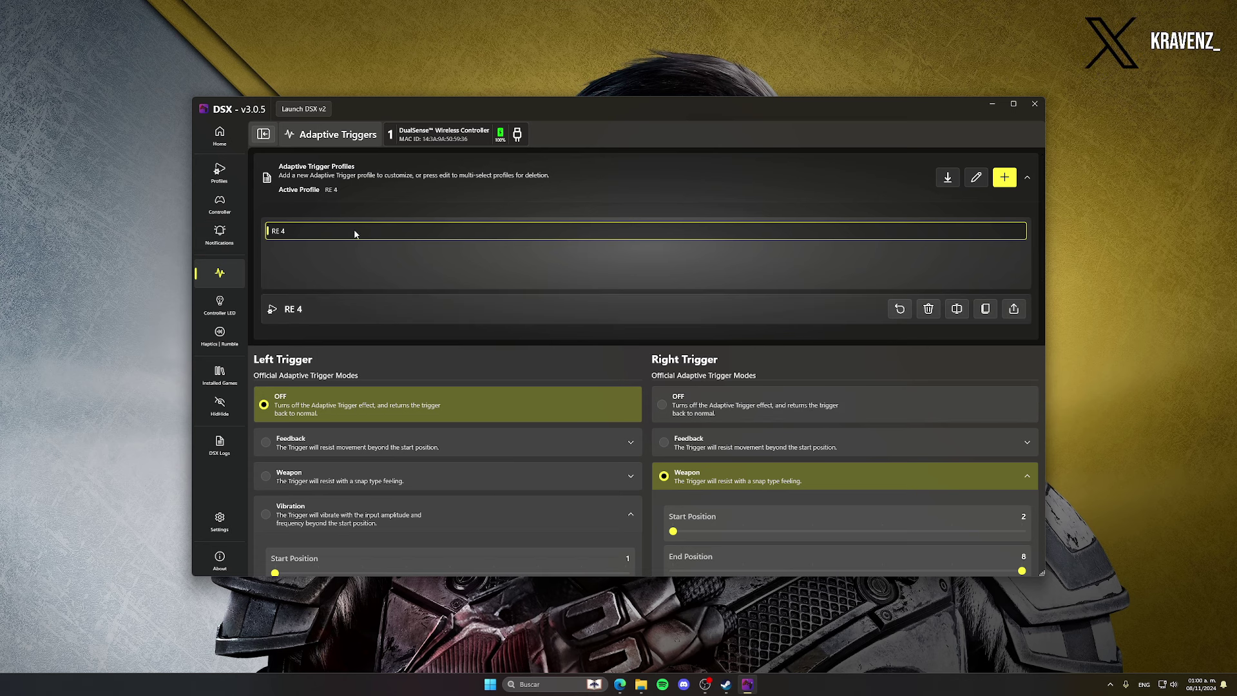
Step: Check the virtual device mode on the Home page and review the RE 4 adaptive trigger settings again
left_click(219, 171)
left_click(220, 135)
left_click(385, 313)
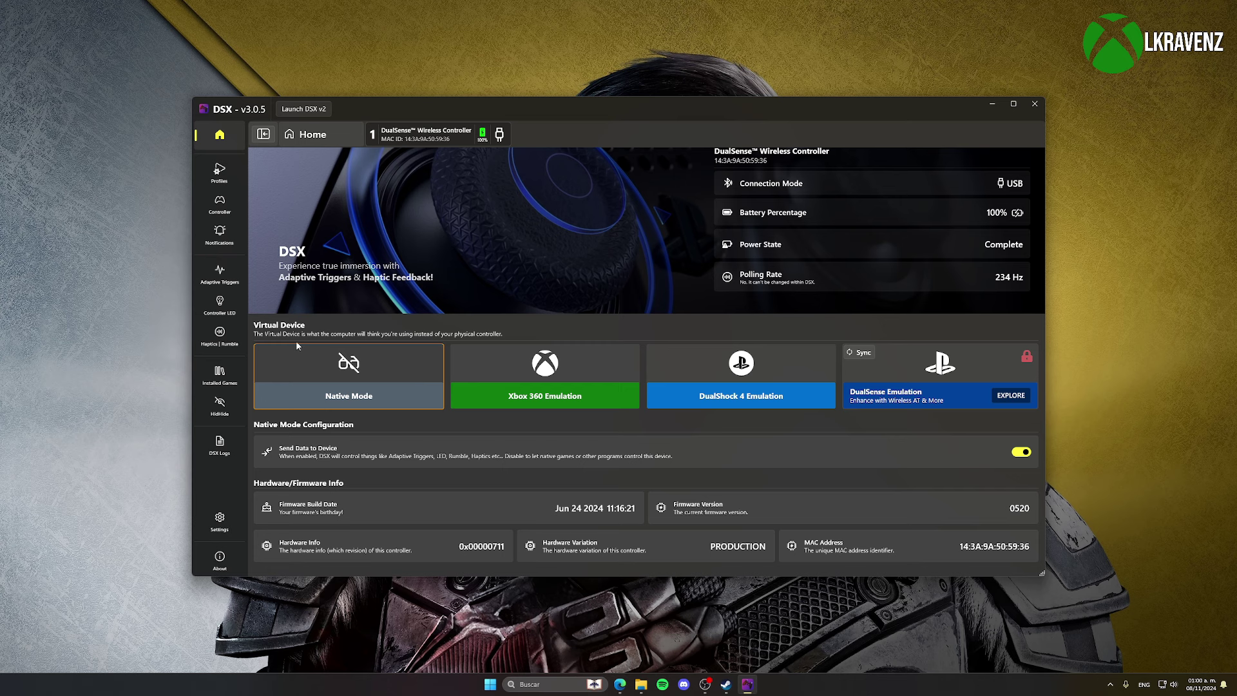
left_click(219, 272)
scroll(528, 324, "down", 5)
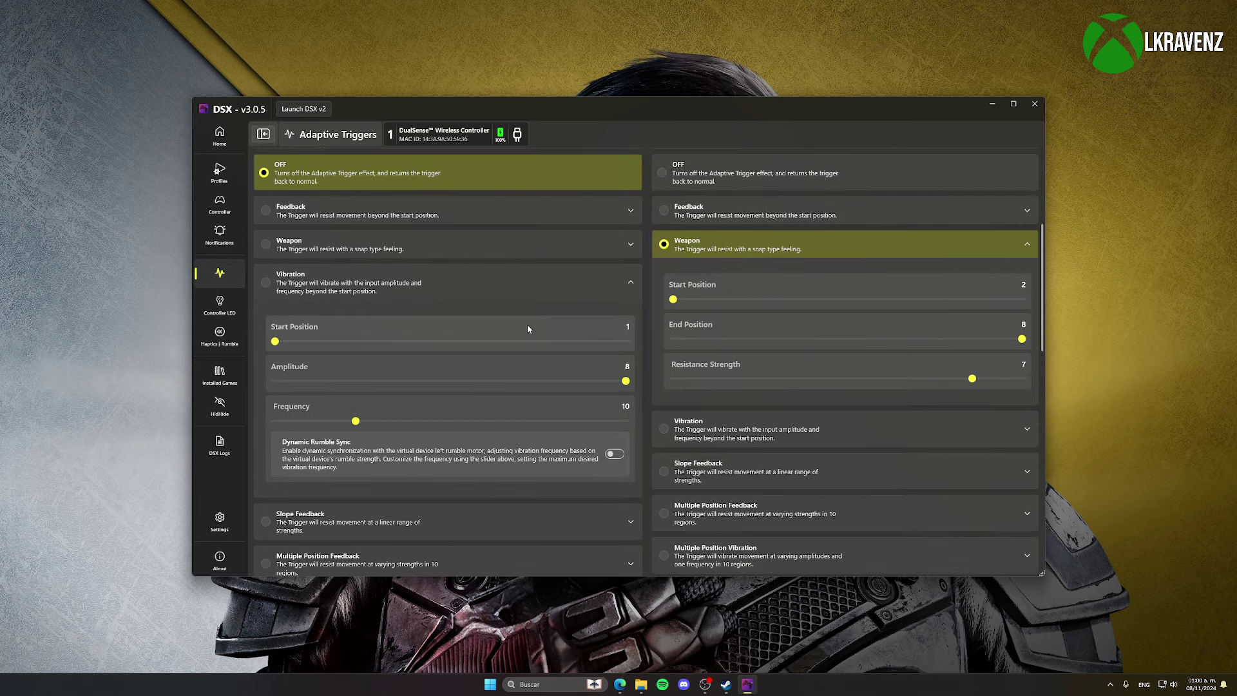
scroll(531, 321, "up", 1)
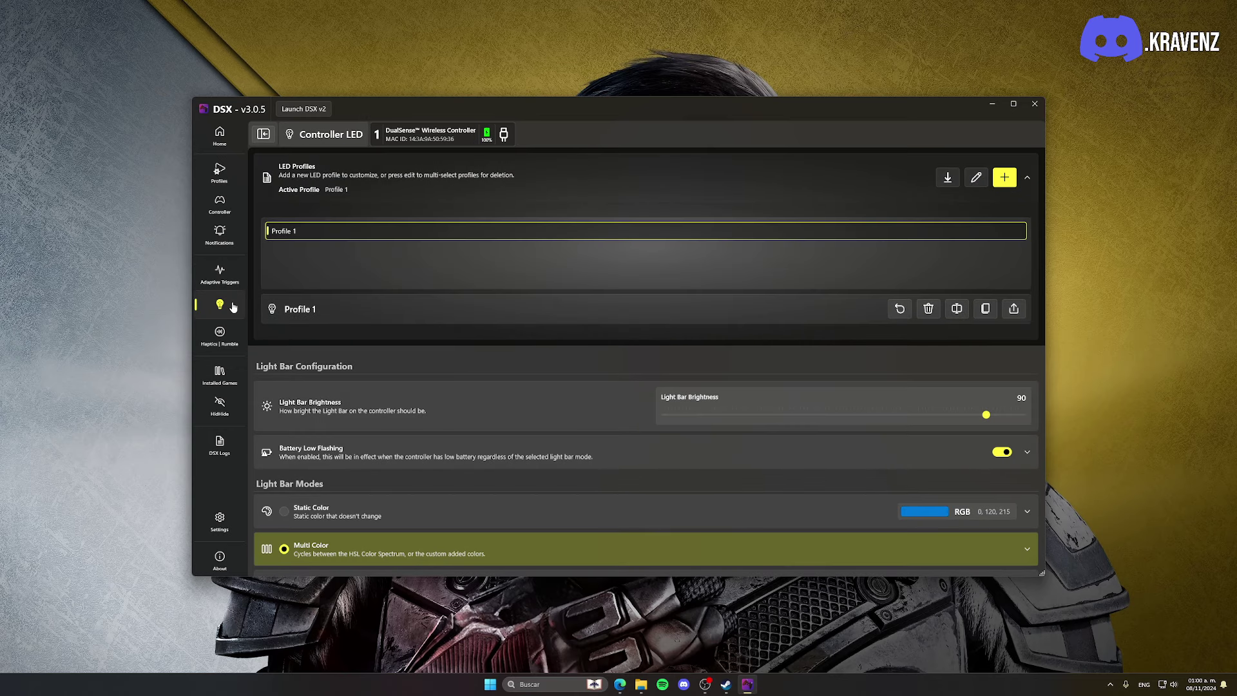
Step: Try the Static Color light bar mode in the controller LED profile and view its color settings
scroll(532, 389, "down", 3)
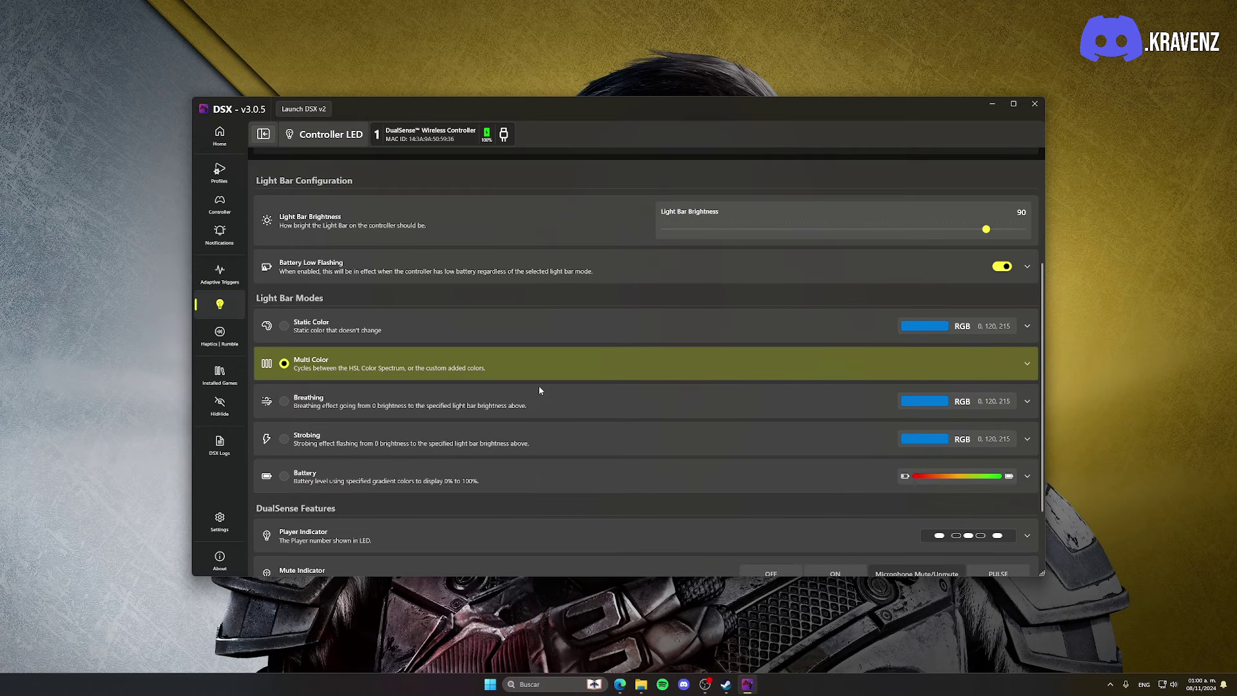
left_click(296, 330)
left_click(286, 326)
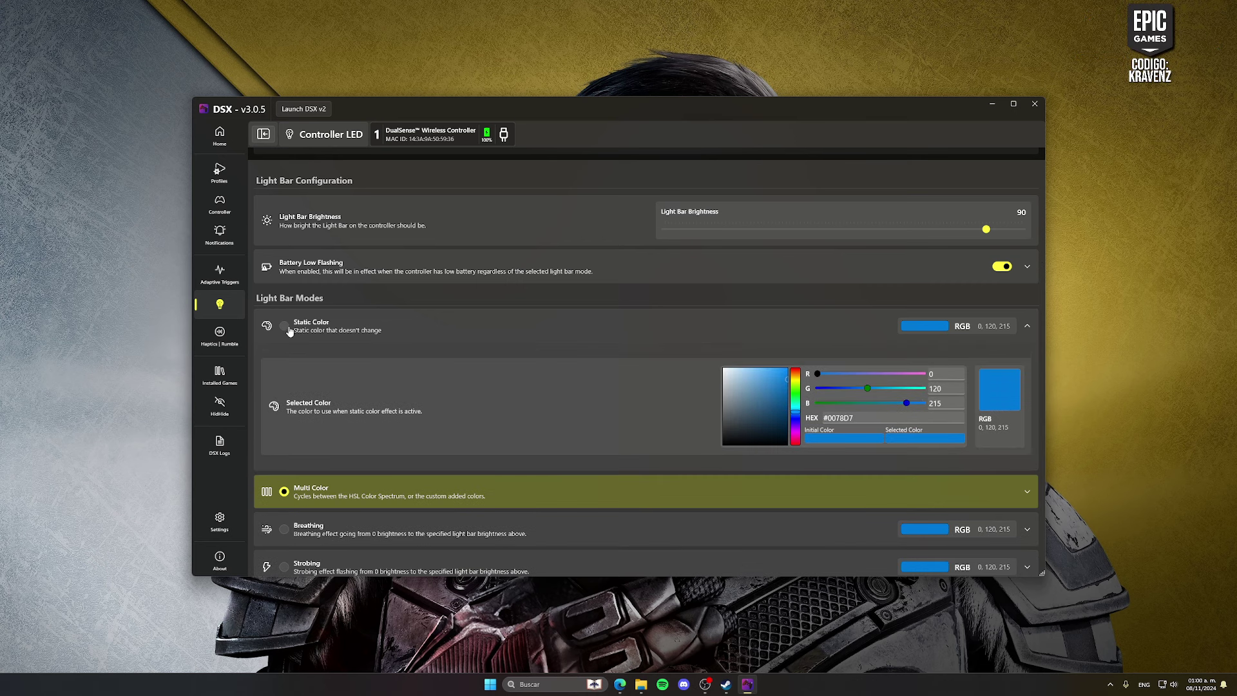
left_click(958, 332)
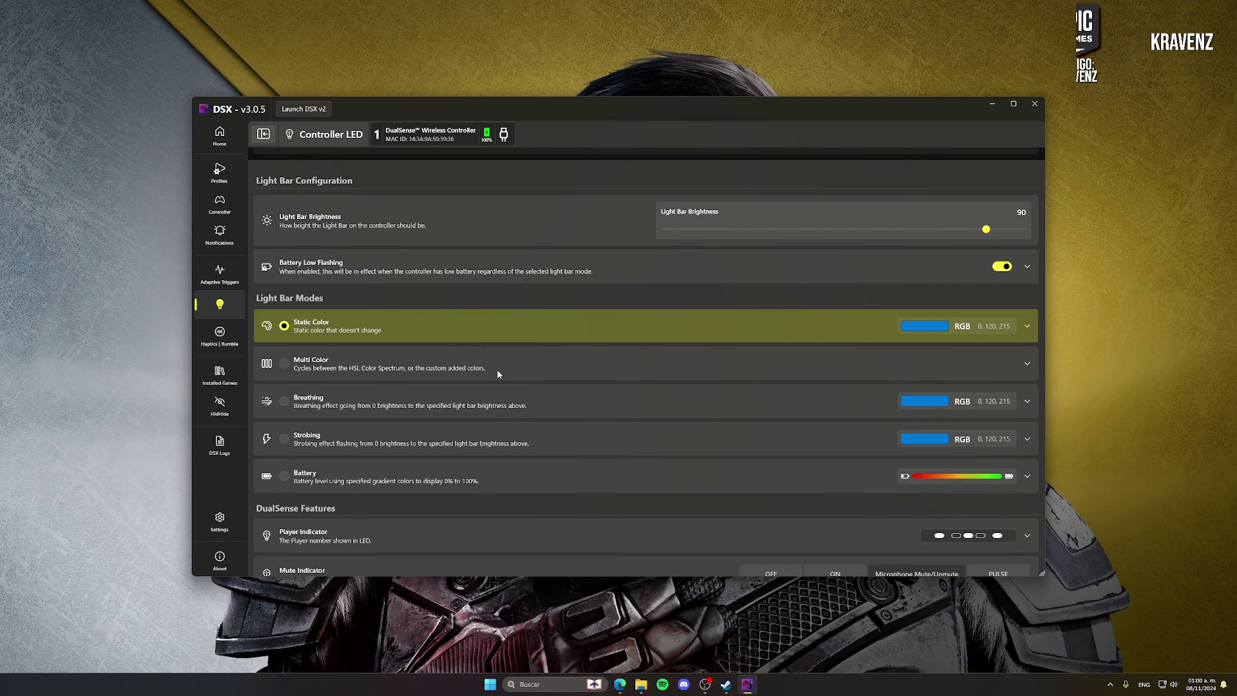
Step: Set the light bar mode to Multi Color with a cycle speed of 100
left_click(284, 363)
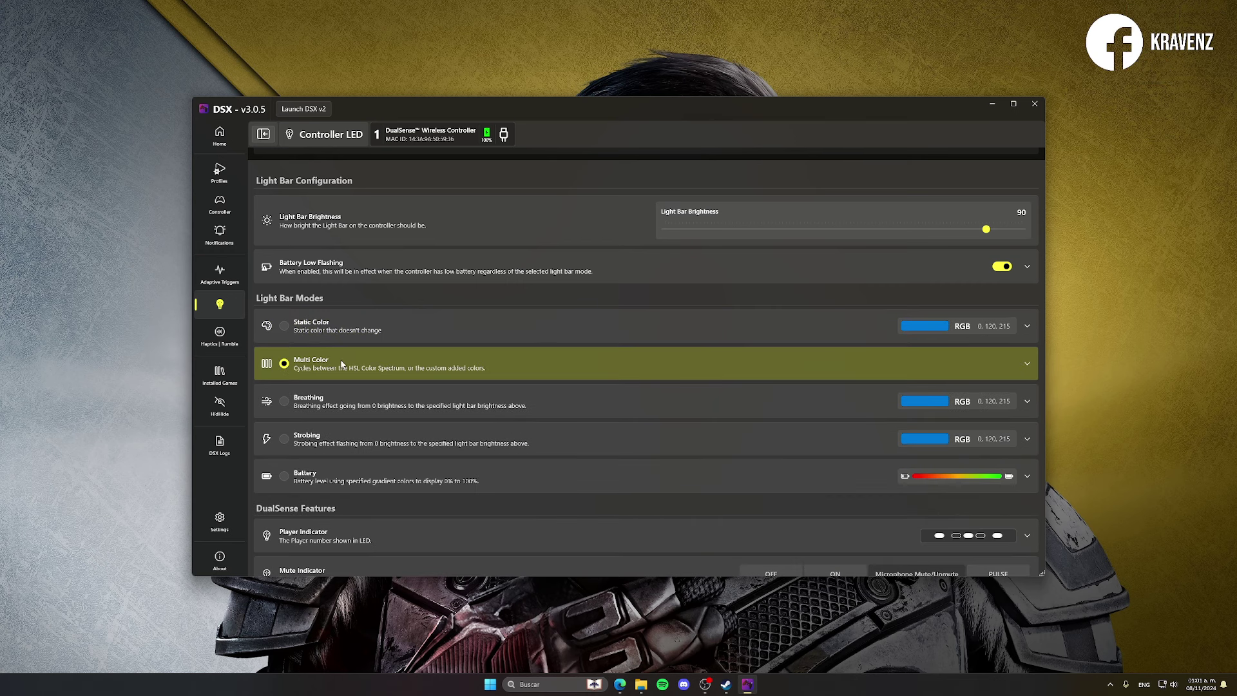
left_click(891, 353)
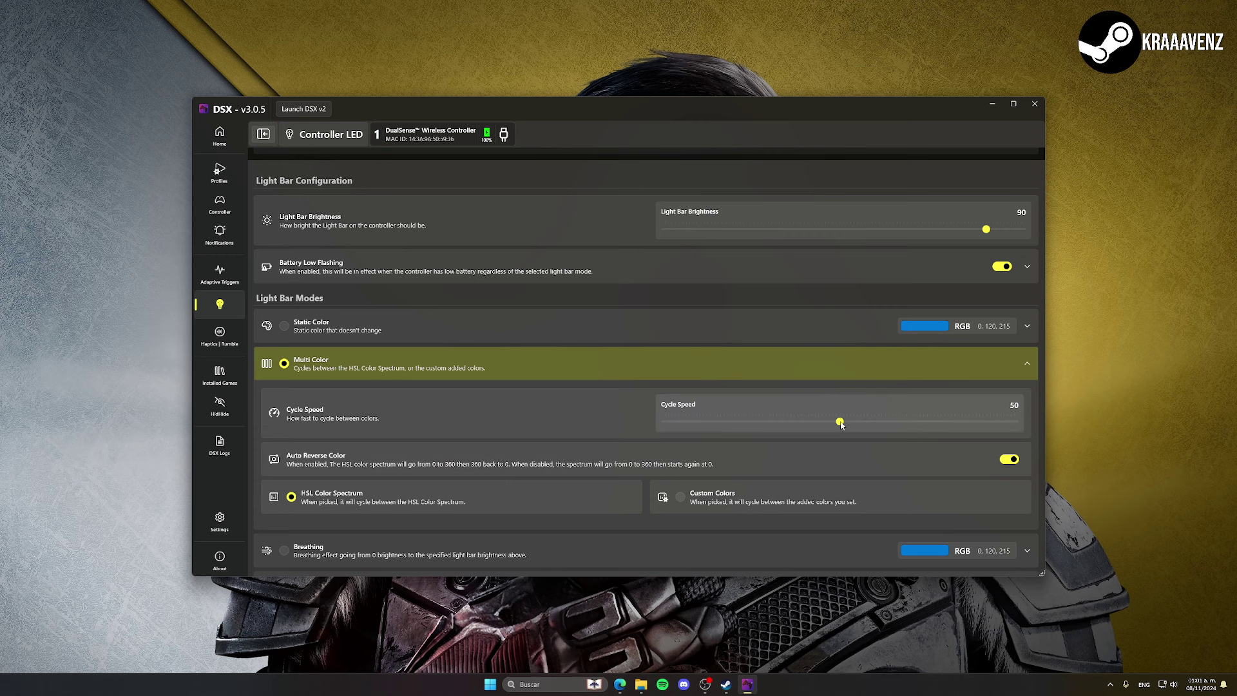
left_click_drag(839, 422, 1044, 424)
scroll(1003, 430, "down", 2)
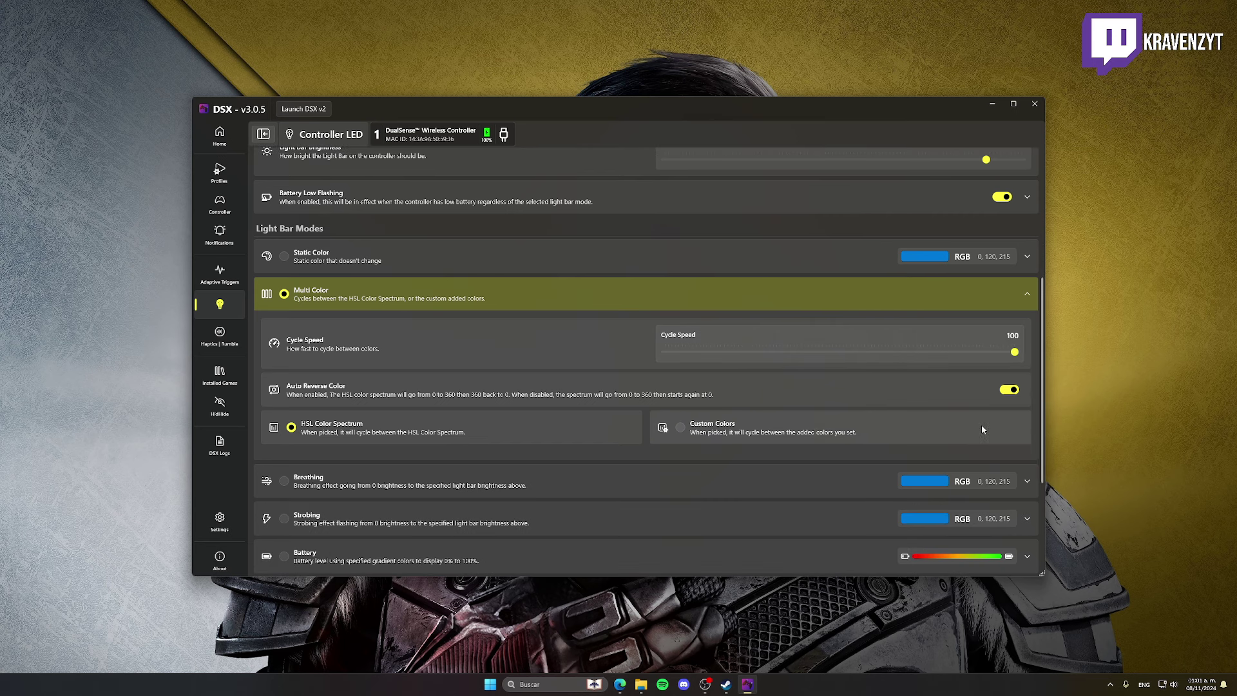
left_click(1024, 298)
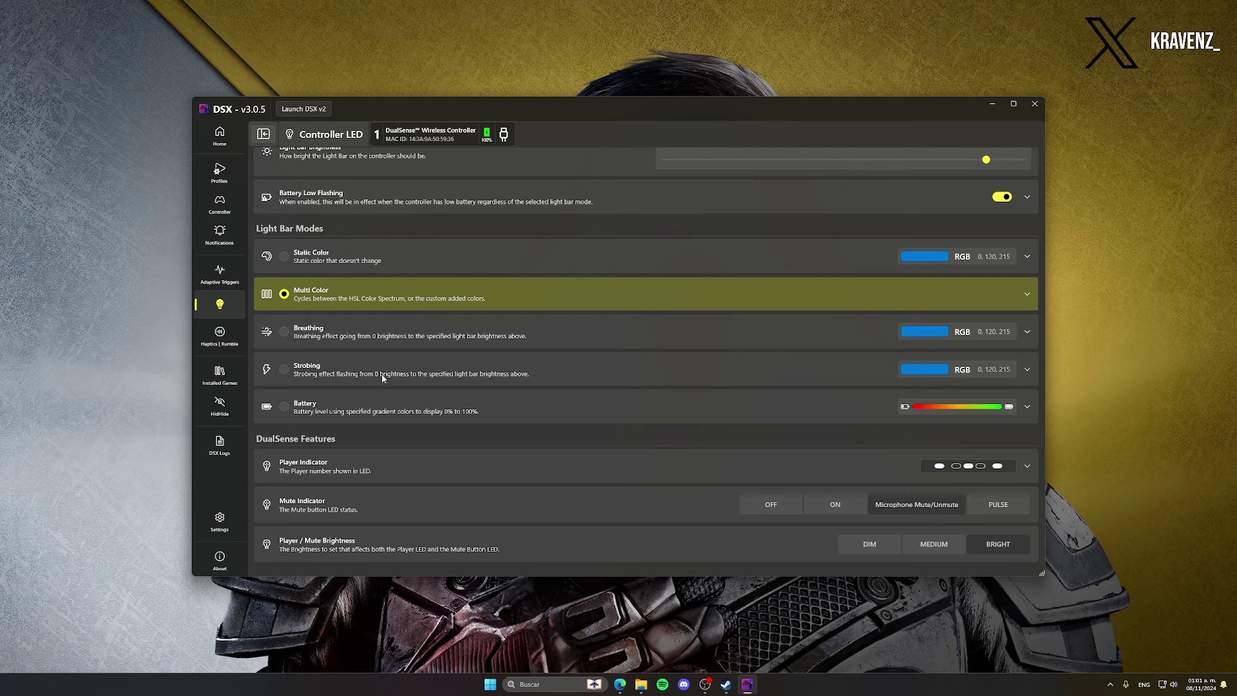
Step: Try the Battery light bar mode, view its gradient options, and switch back to Multi Color
left_click(508, 402)
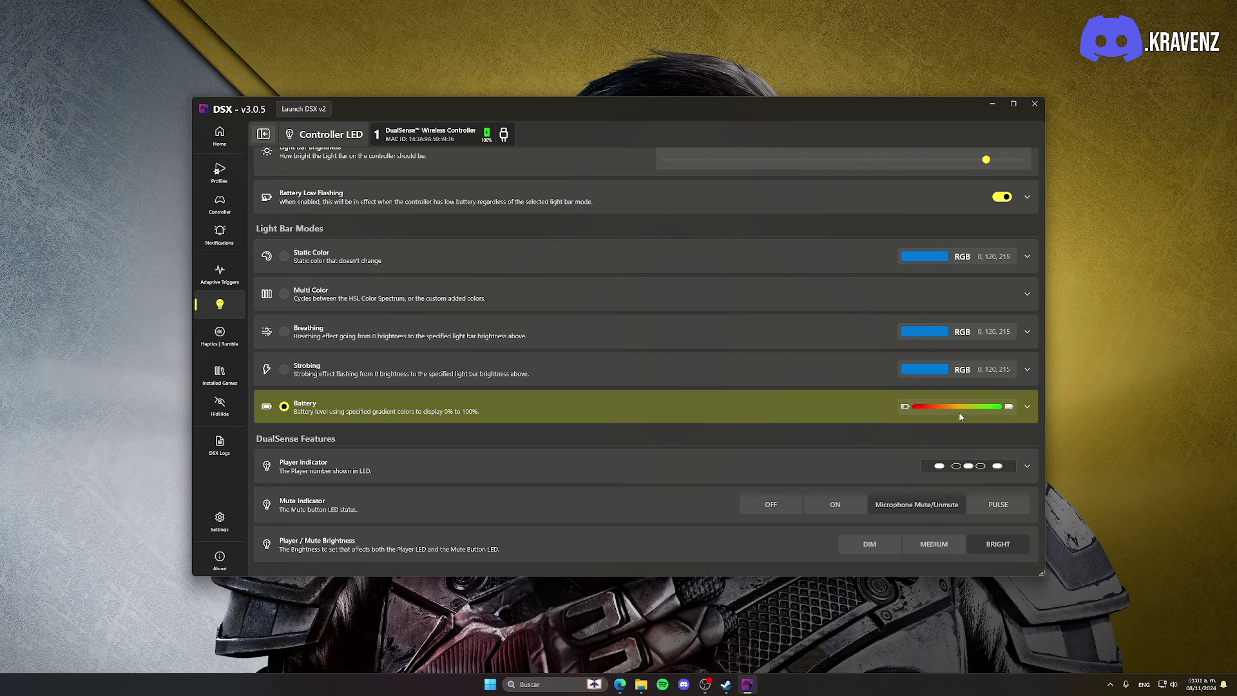
left_click(827, 416)
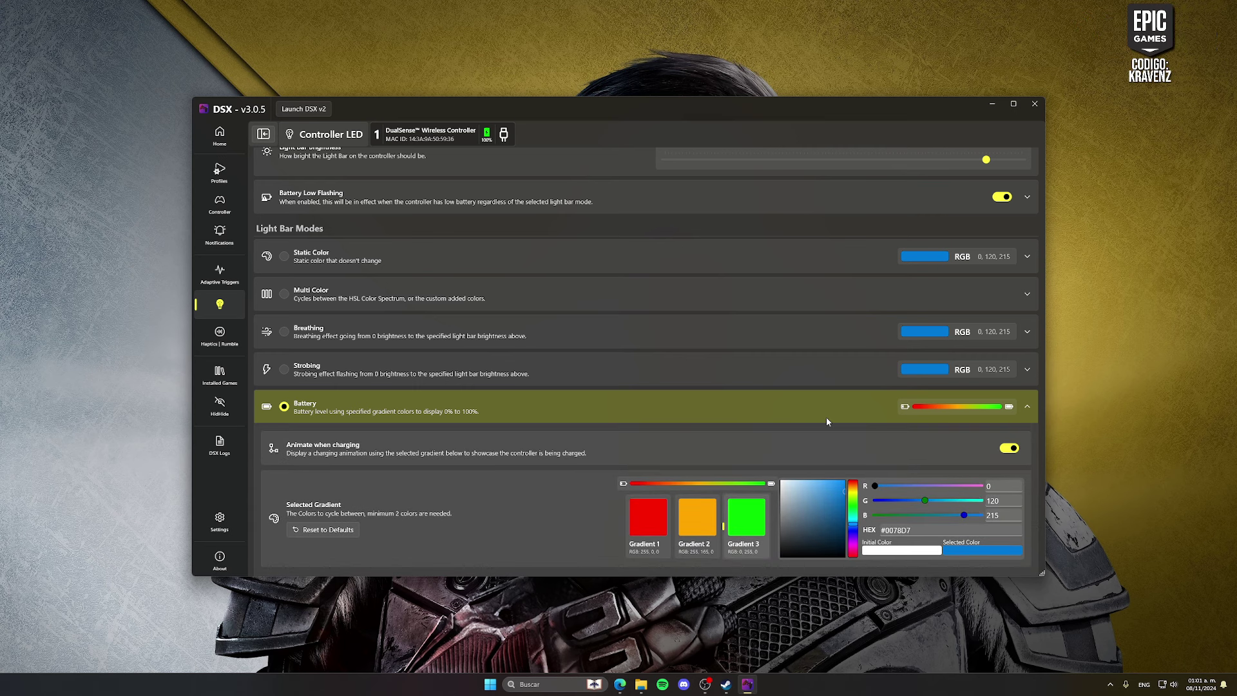
left_click(826, 416)
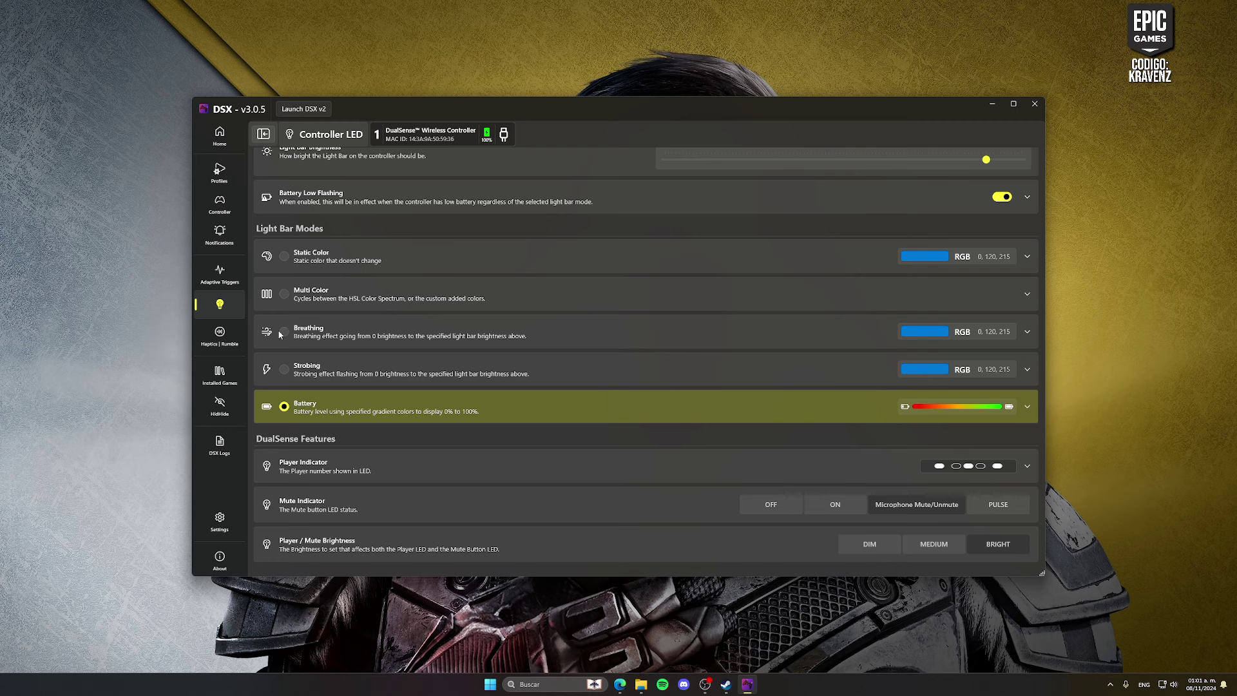
left_click(284, 295)
Step: Set the DualSense player indicator to Player One, trying the Player Four pattern along the way
scroll(322, 348, "down", 1)
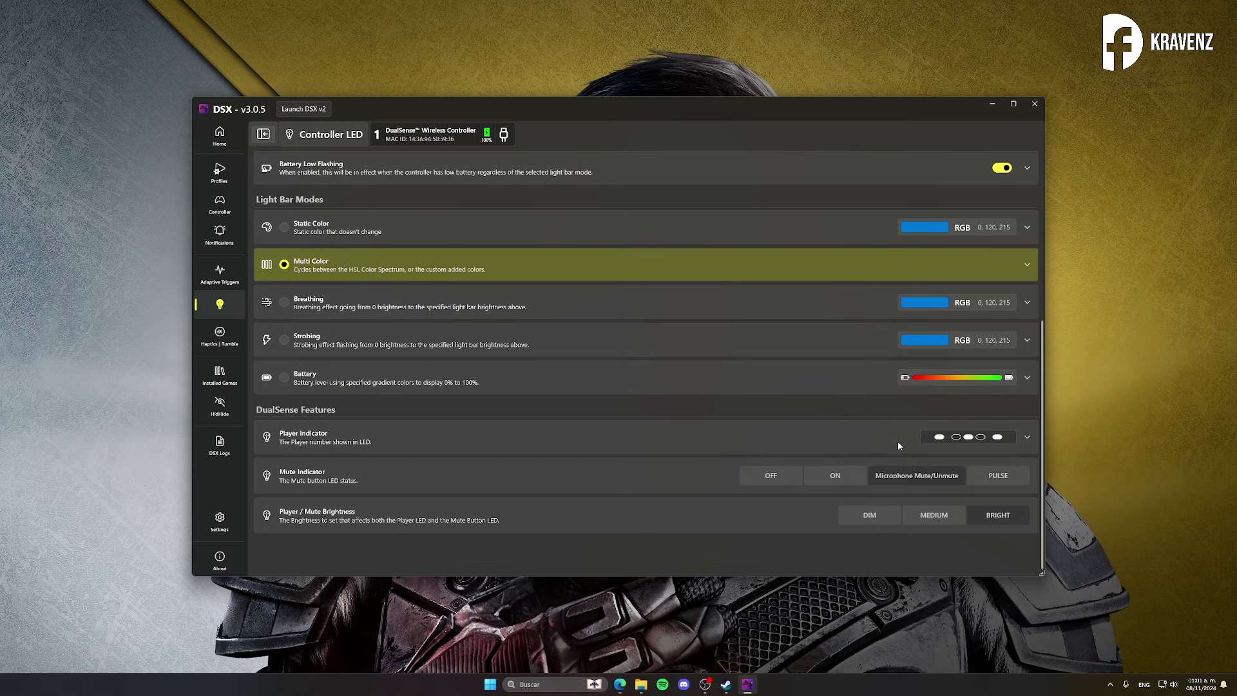
left_click(832, 442)
scroll(832, 442, "down", 3)
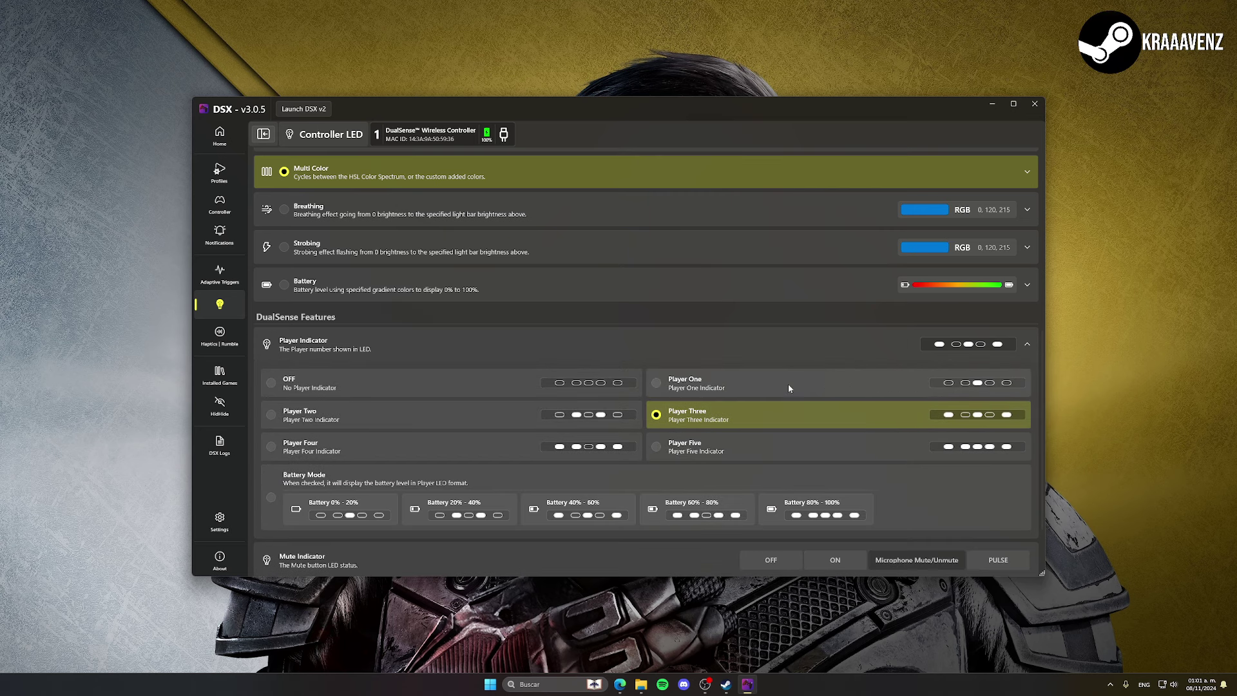
left_click(656, 385)
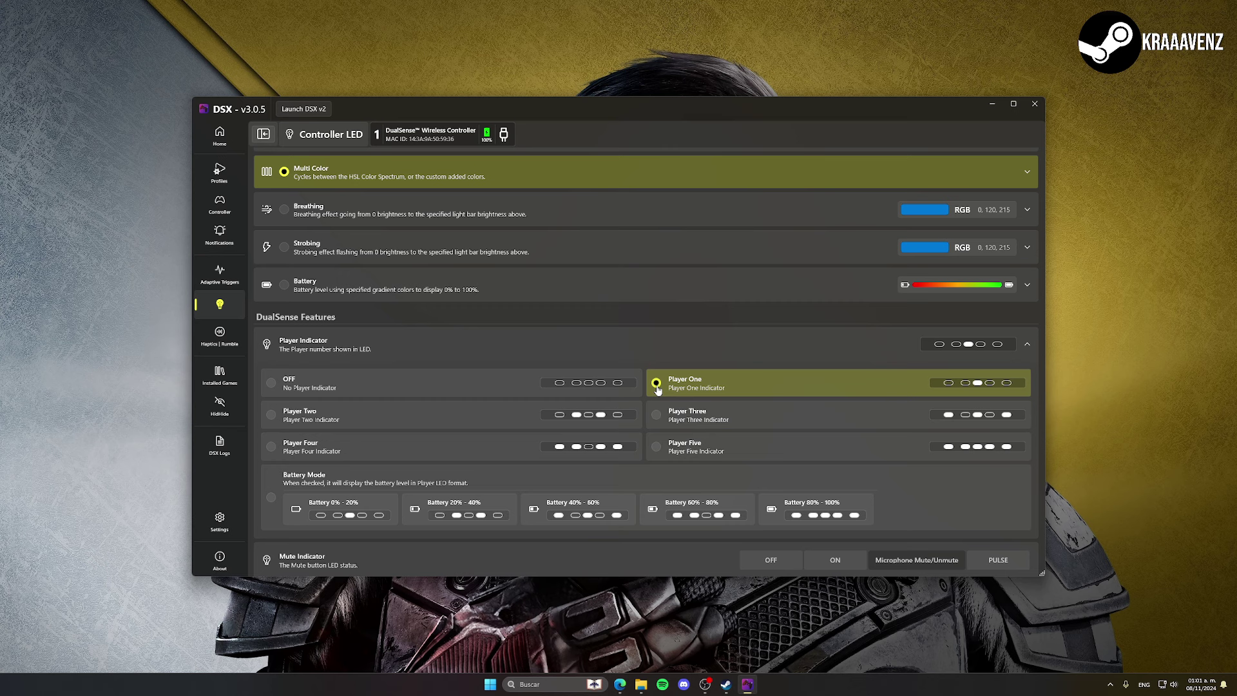
left_click(275, 451)
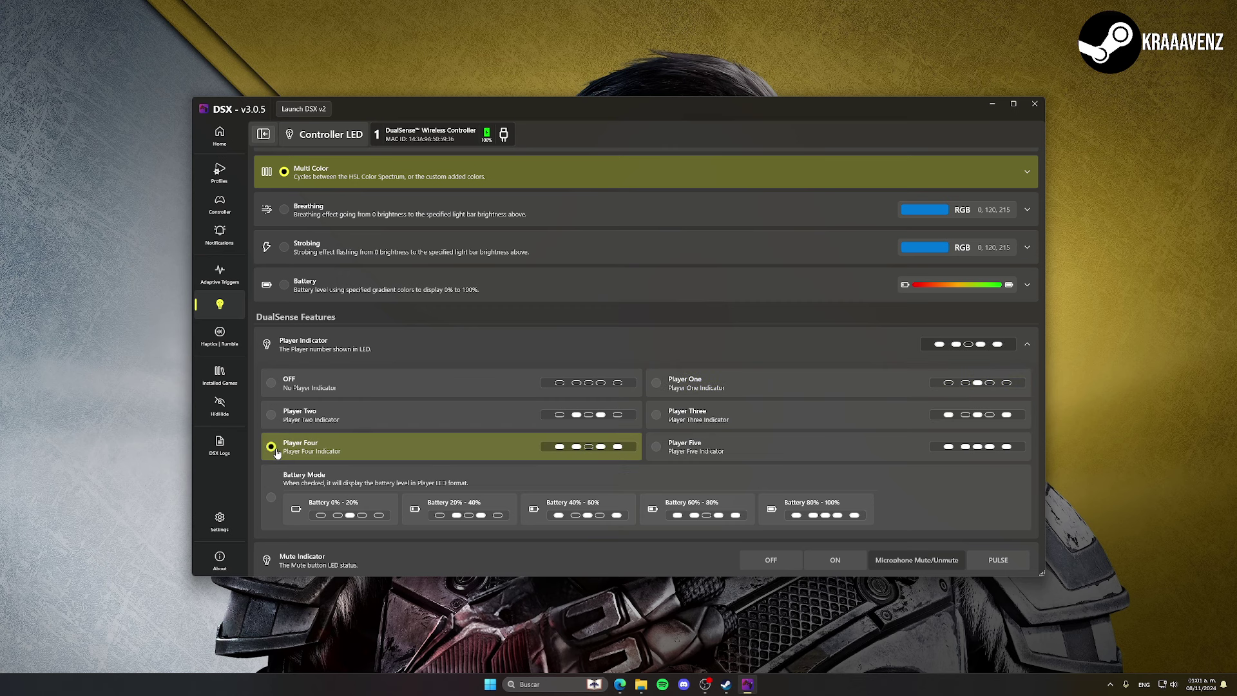
left_click(656, 383)
Step: Try Battery Mode for the player indicator LEDs
scroll(621, 400, "down", 2)
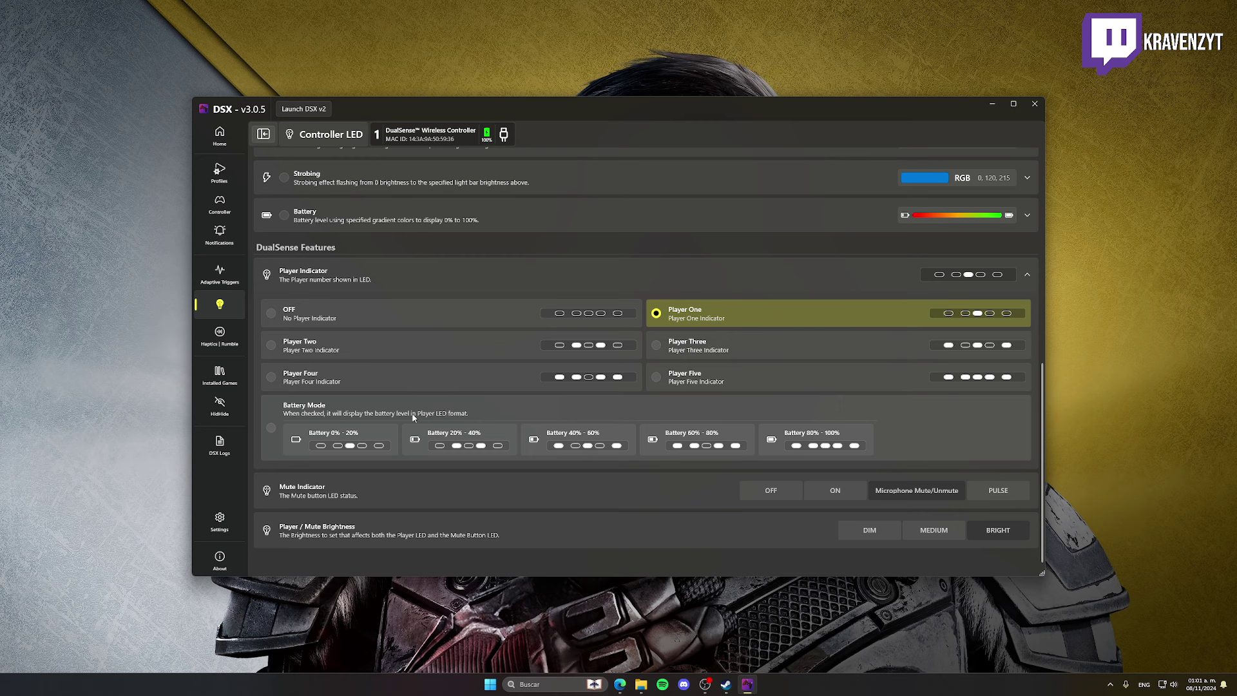
left_click(271, 429)
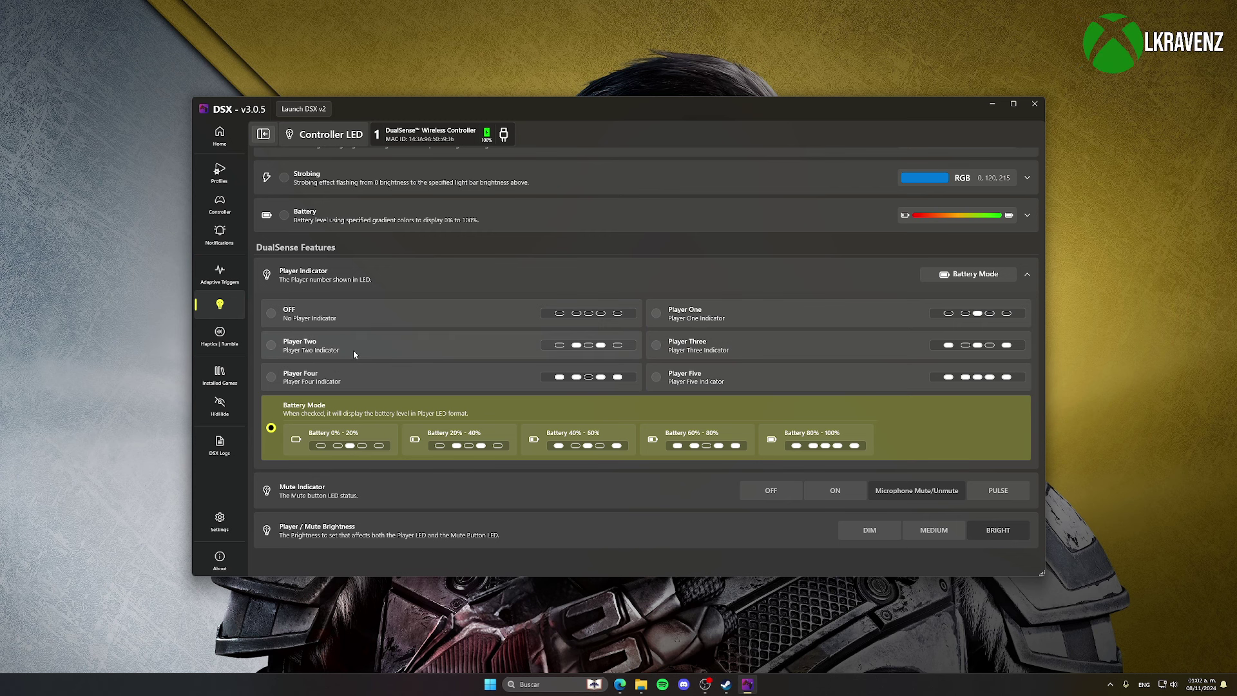
scroll(562, 357, "up", 1)
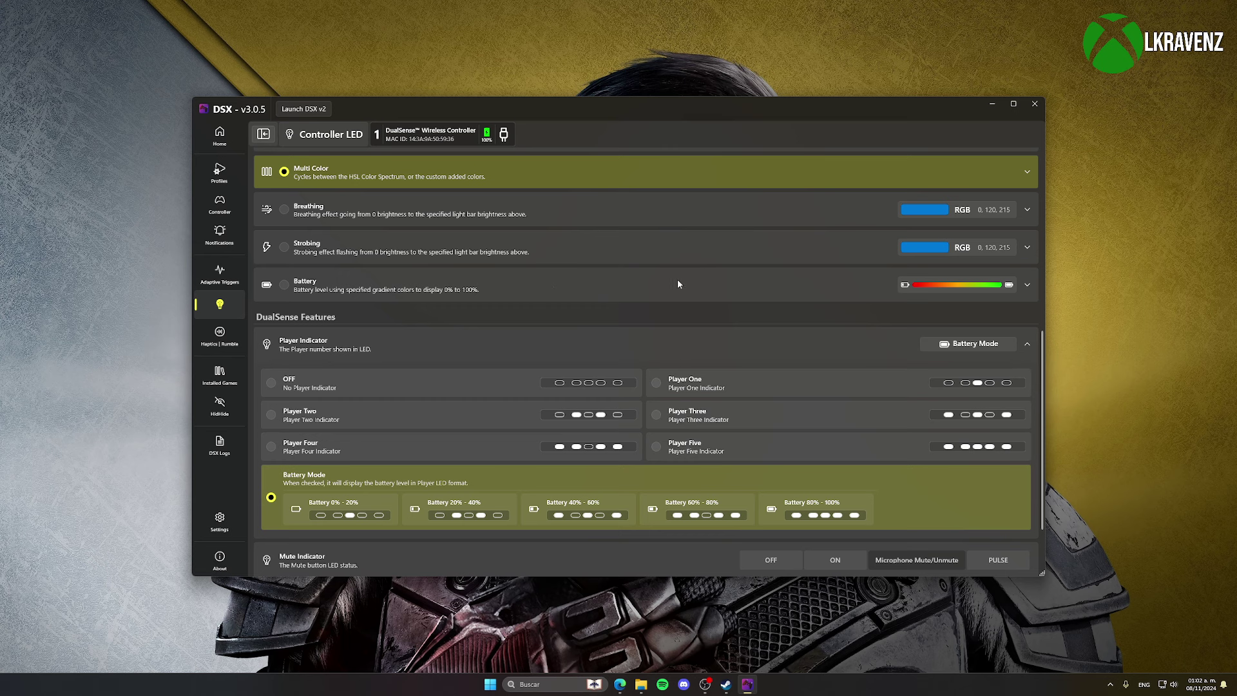
scroll(654, 284, "down", 1)
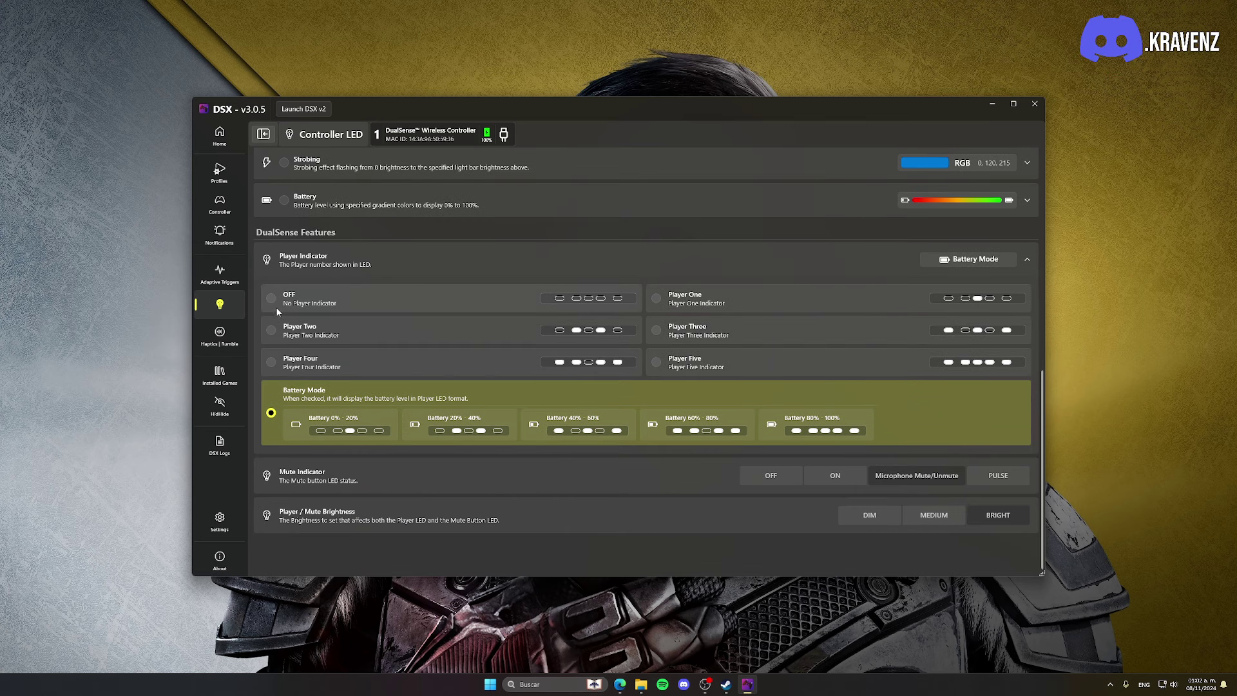
Step: Set the player indicator to Player One and the Mute Indicator to ON
left_click(655, 300)
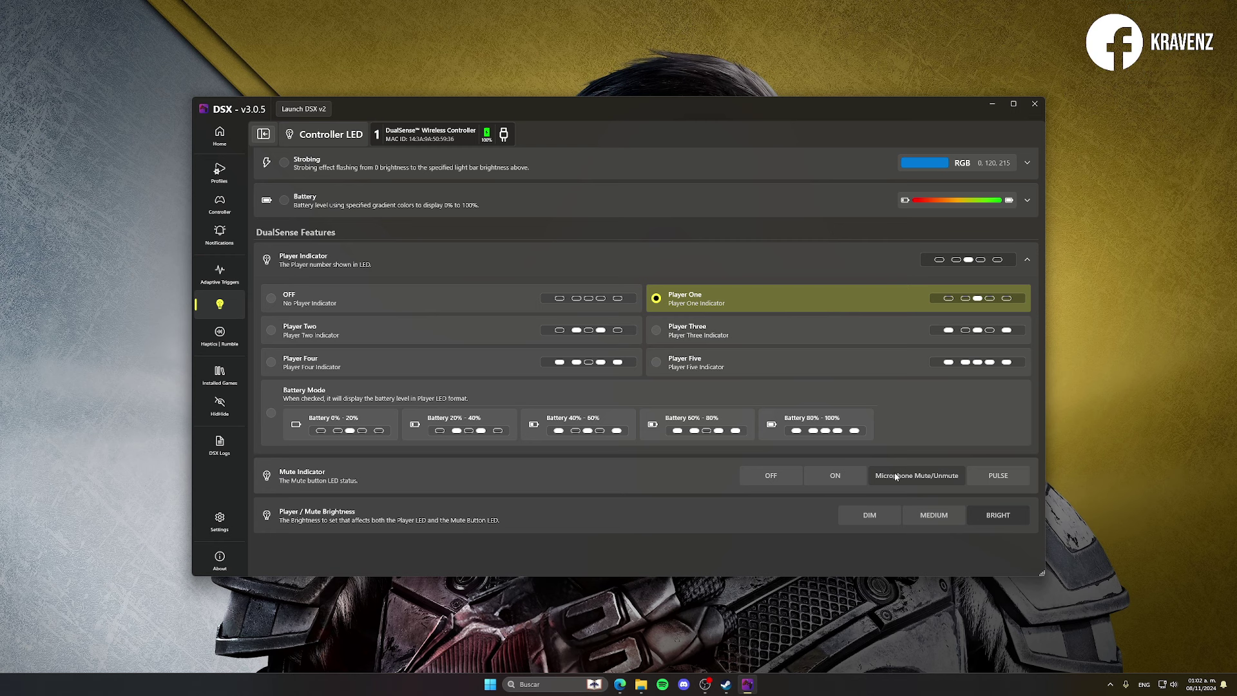
left_click(841, 478)
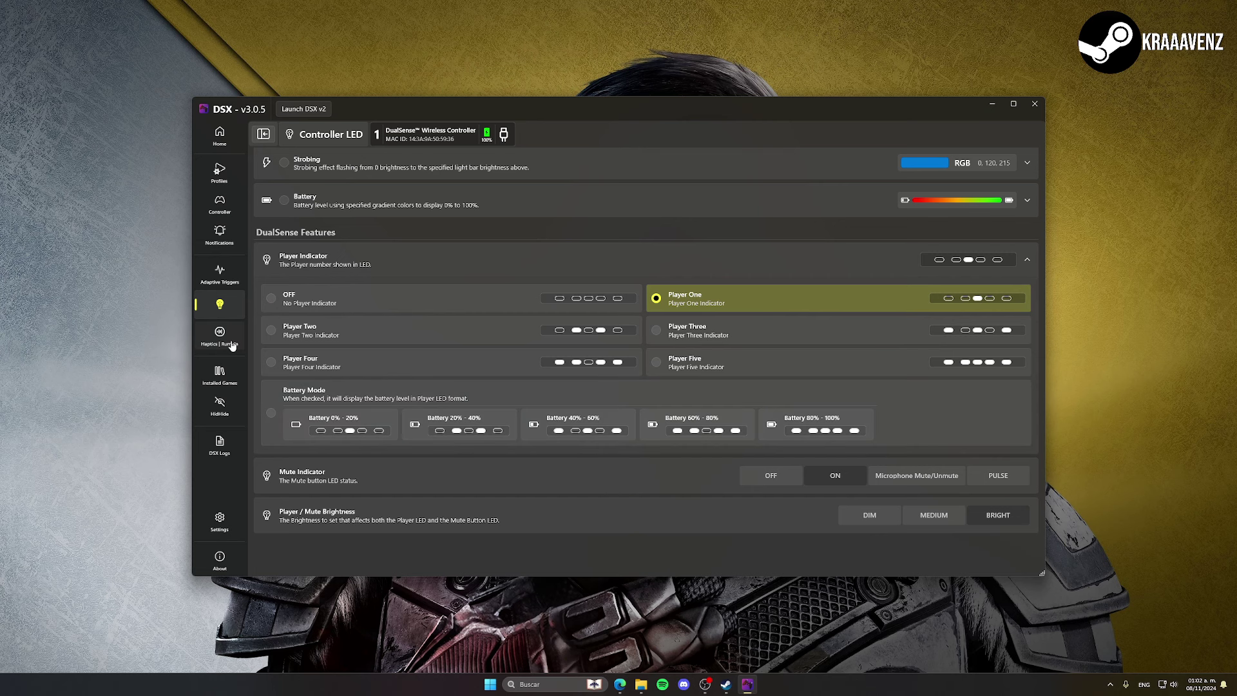
Step: Set the haptic feedback mode to Audio To Haptics, trying Button To Haptics and Rumble To Haptics first
left_click(232, 344)
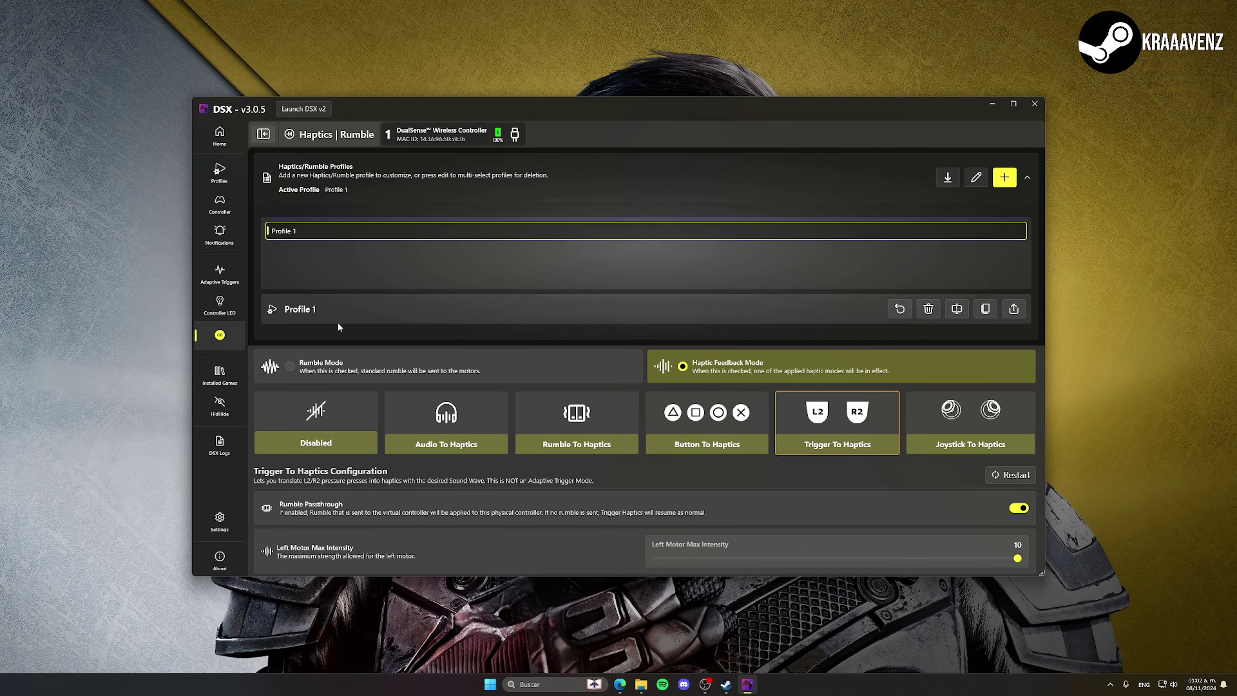
scroll(462, 340, "down", 1)
scroll(463, 340, "up", 1)
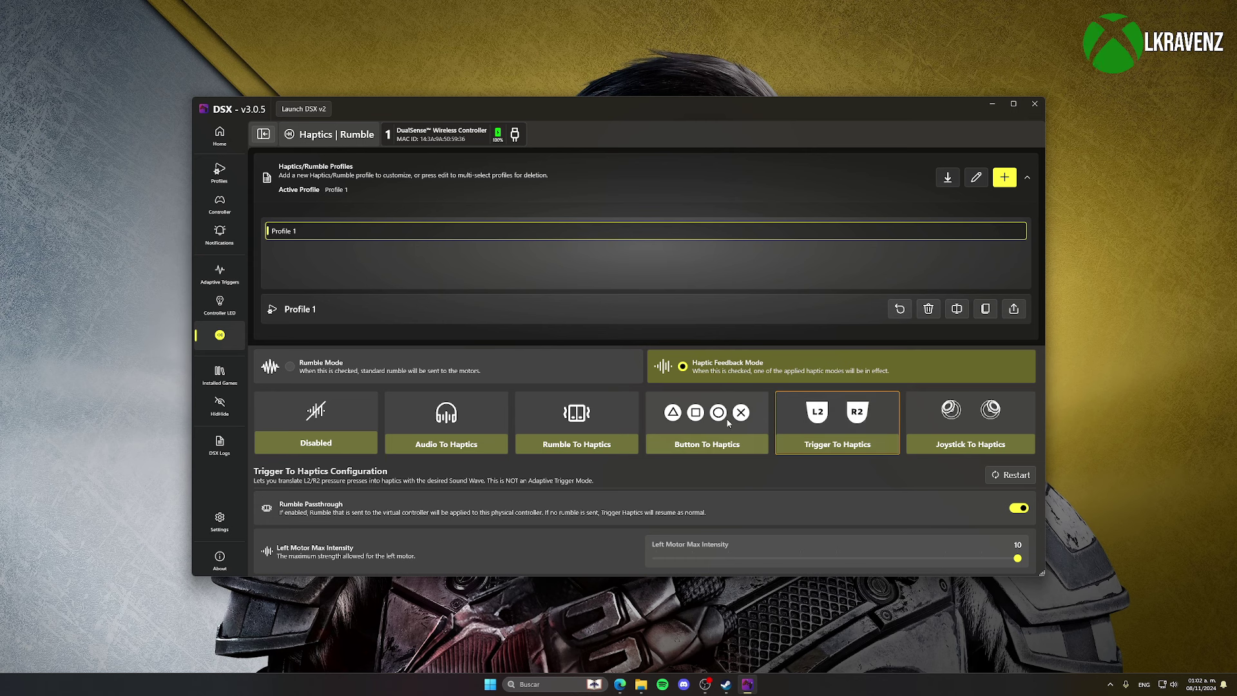
left_click(682, 420)
left_click(581, 424)
left_click(471, 428)
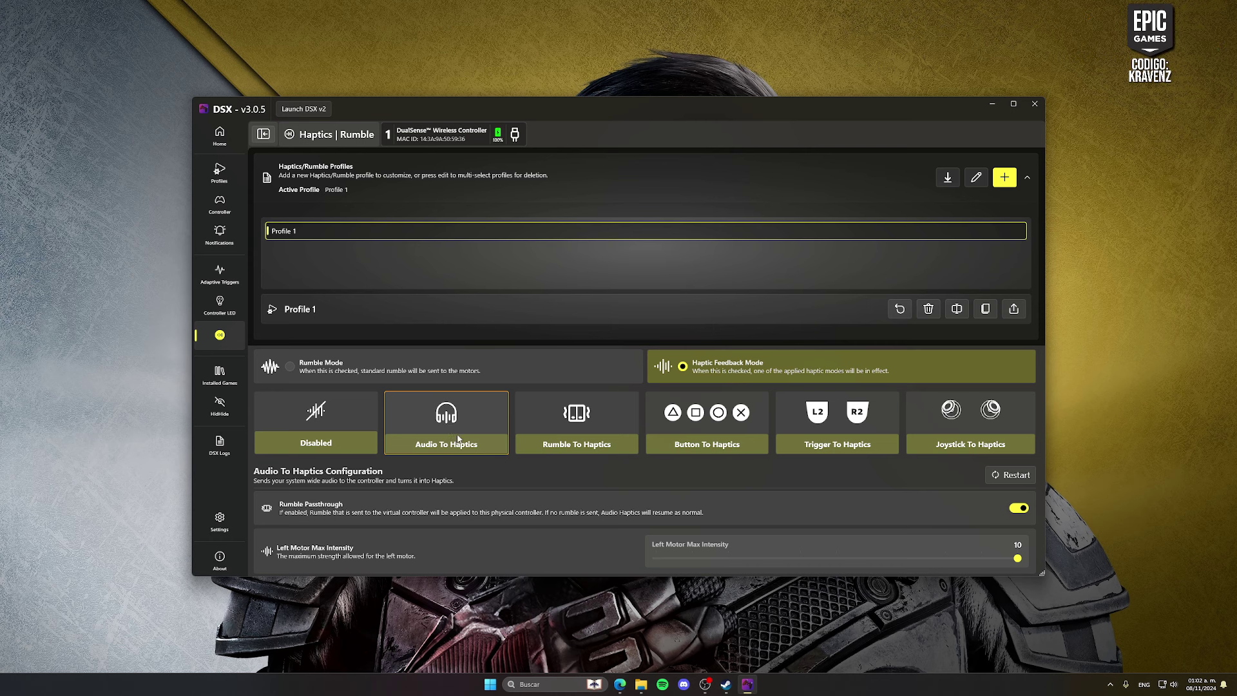
Step: Set the haptic feedback mode to Trigger To Haptics, trying Rumble To Haptics, Button To Haptics and Joystick To Haptics first
left_click(598, 405)
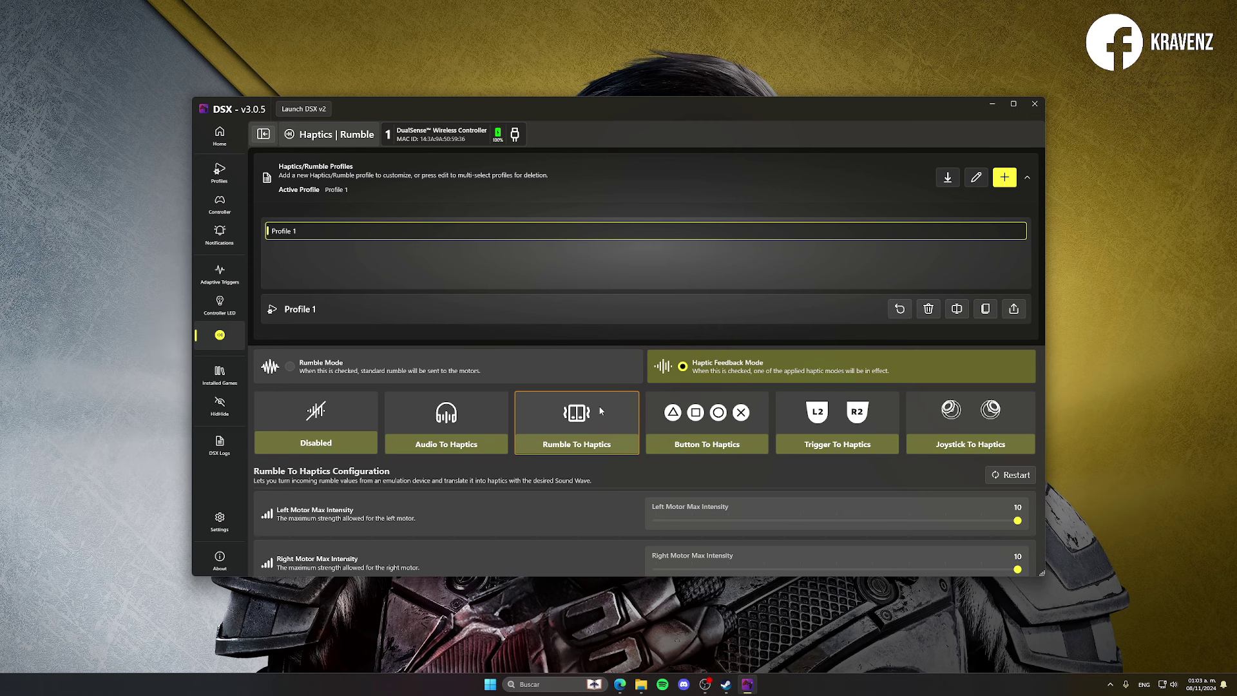
left_click(708, 440)
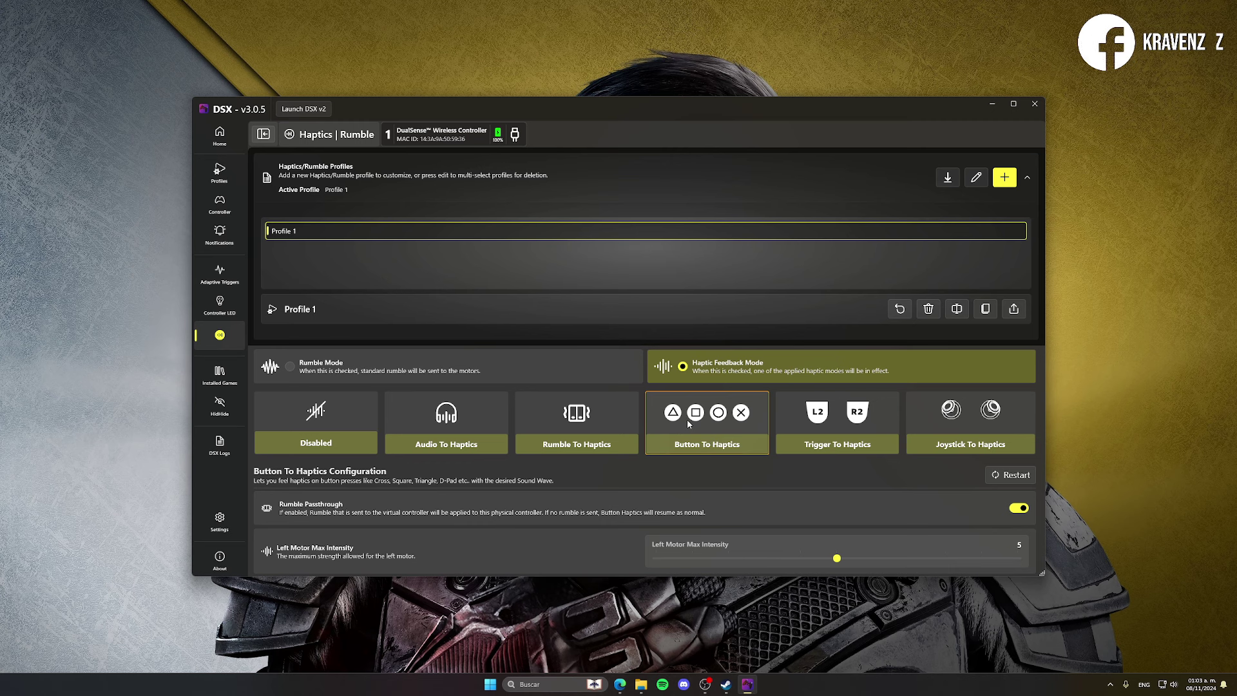
left_click(969, 417)
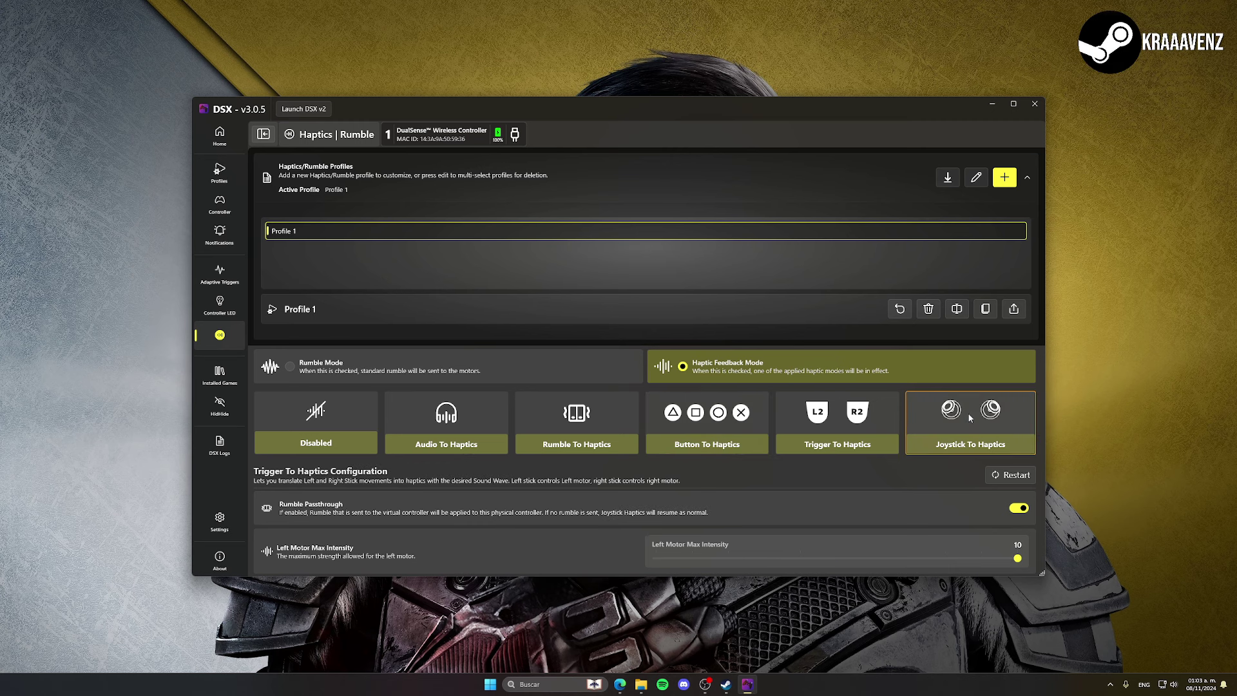
scroll(968, 412, "down", 3)
left_click(840, 282)
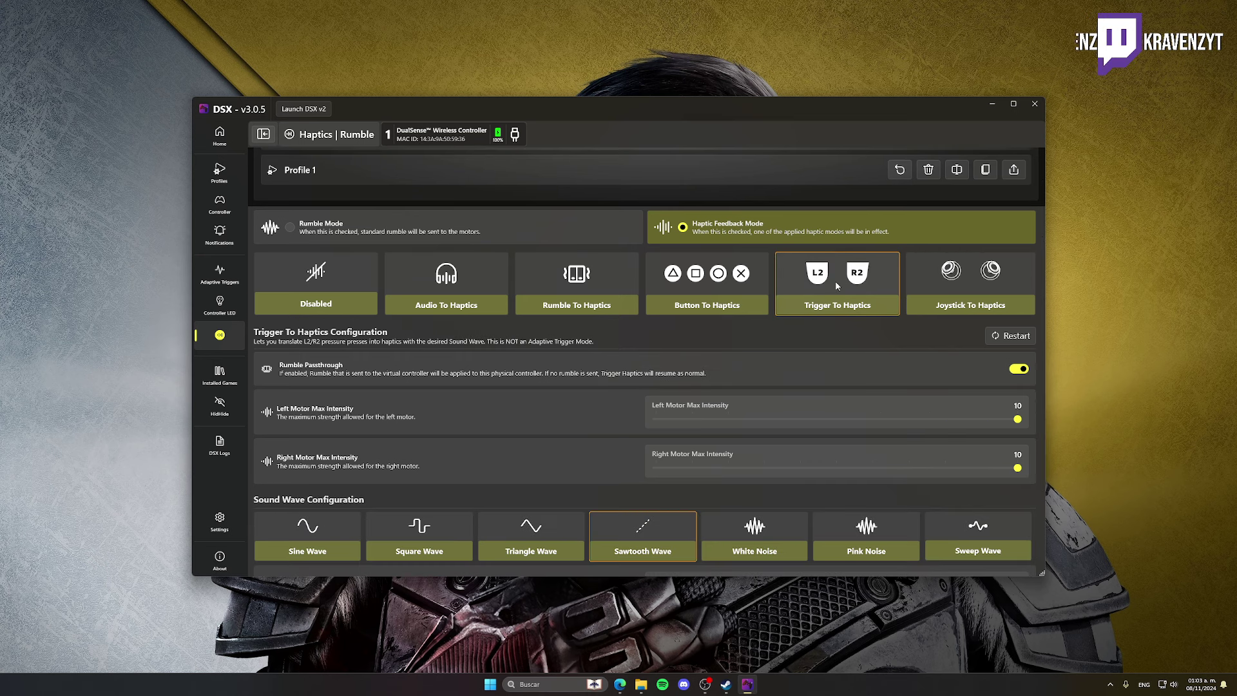
Step: Set the left and right motor max intensity for Trigger To Haptics to 5
scroll(848, 341, "down", 1)
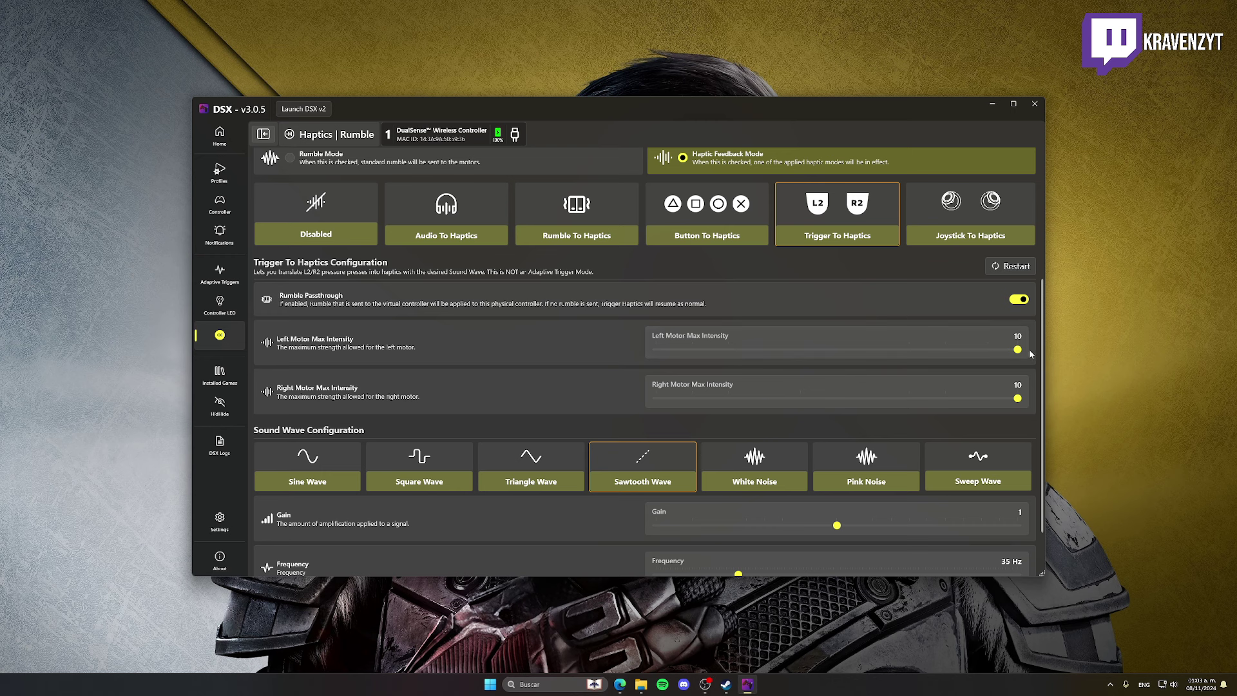
mouse_move(1018, 350)
left_mouse_down()
mouse_move(656, 350)
mouse_move(1029, 351)
left_mouse_up()
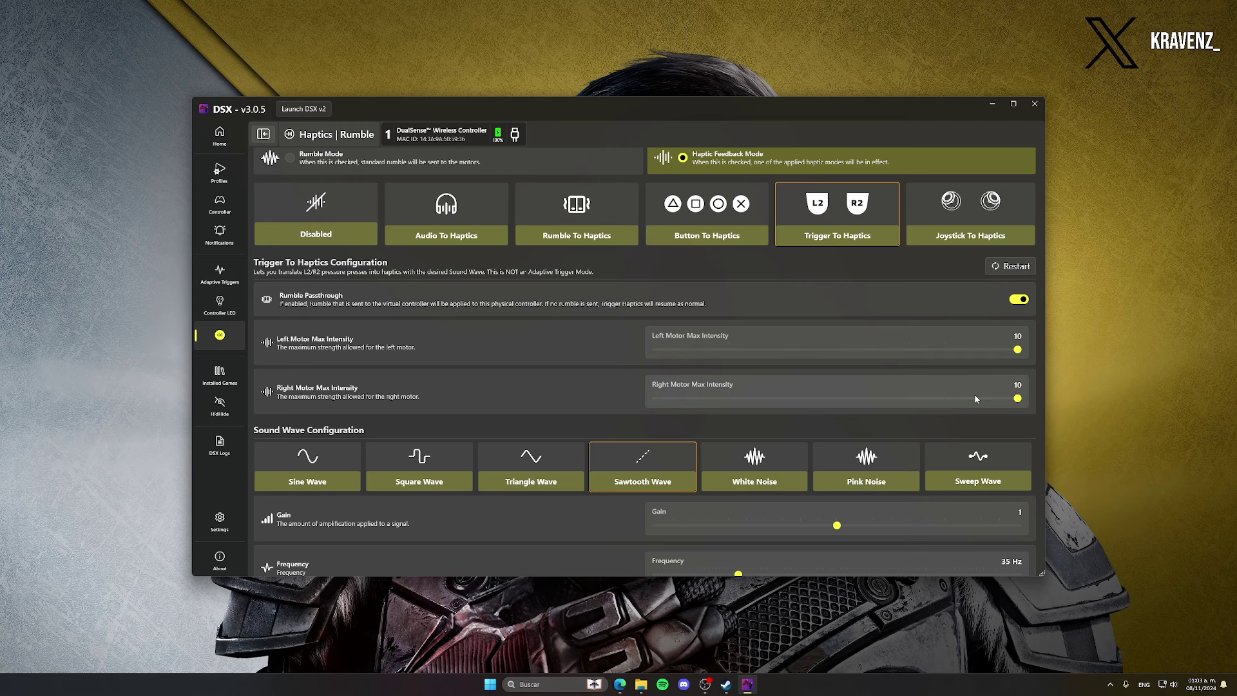
left_click_drag(976, 398, 837, 398)
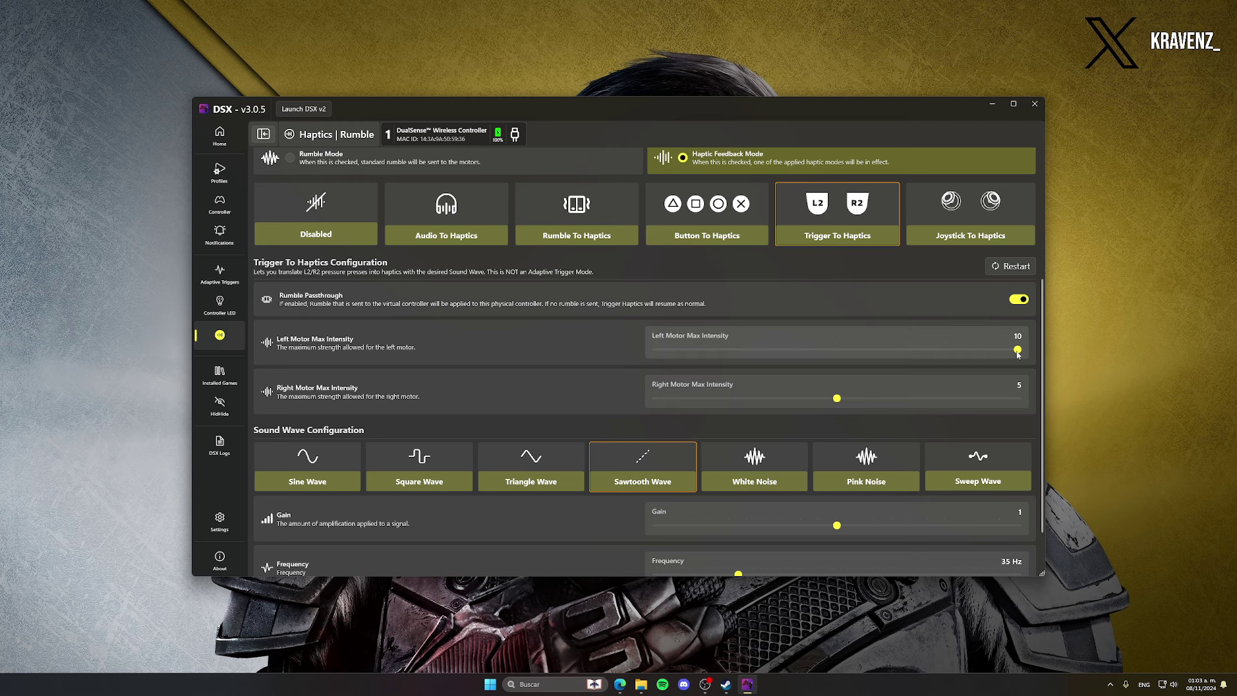
left_click_drag(1018, 349, 846, 357)
Step: Try the Triangle, Sawtooth, White Noise, Pink Noise and Sweep Wave sound waves for the trigger haptics
scroll(846, 357, "down", 1)
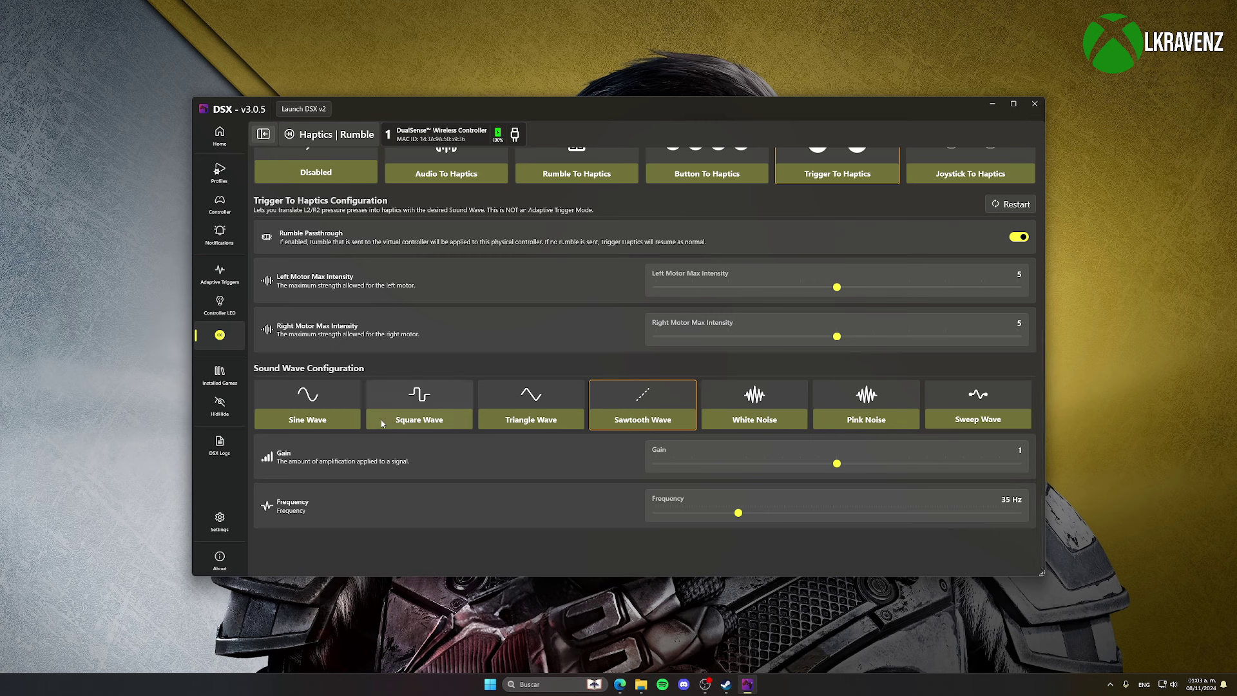
left_click(538, 413)
left_click(593, 403)
left_click(566, 406)
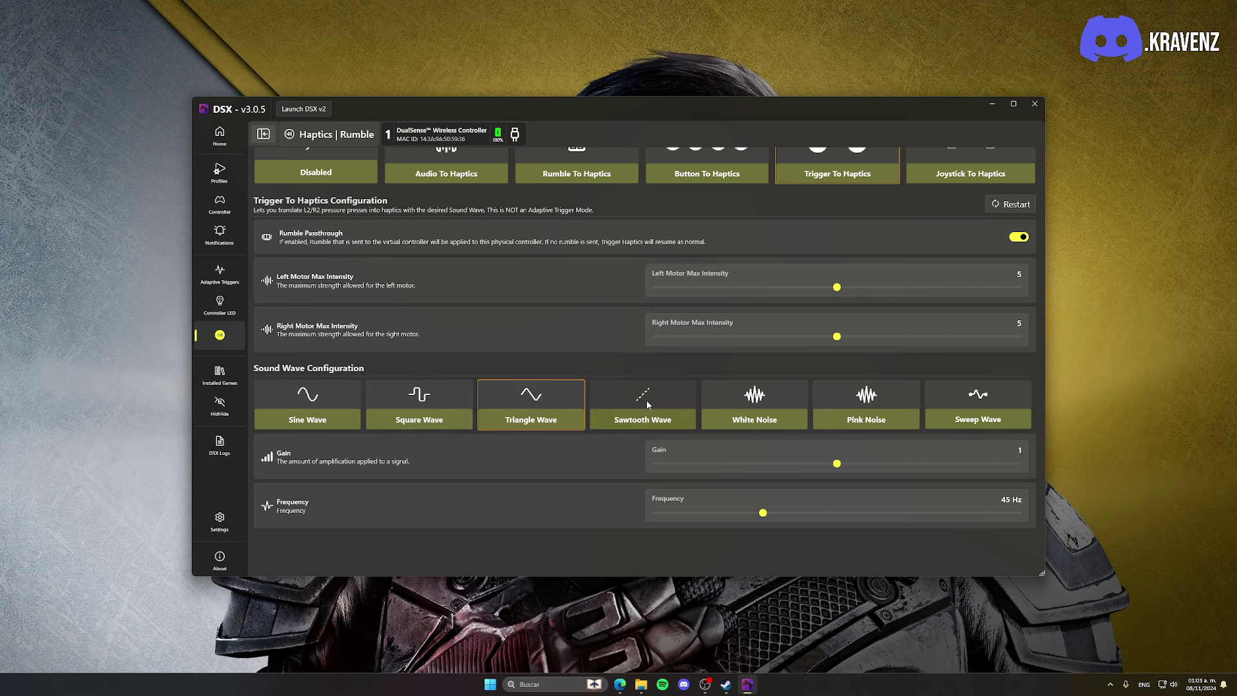
left_click(648, 404)
left_click(558, 404)
left_click(644, 406)
left_click(773, 406)
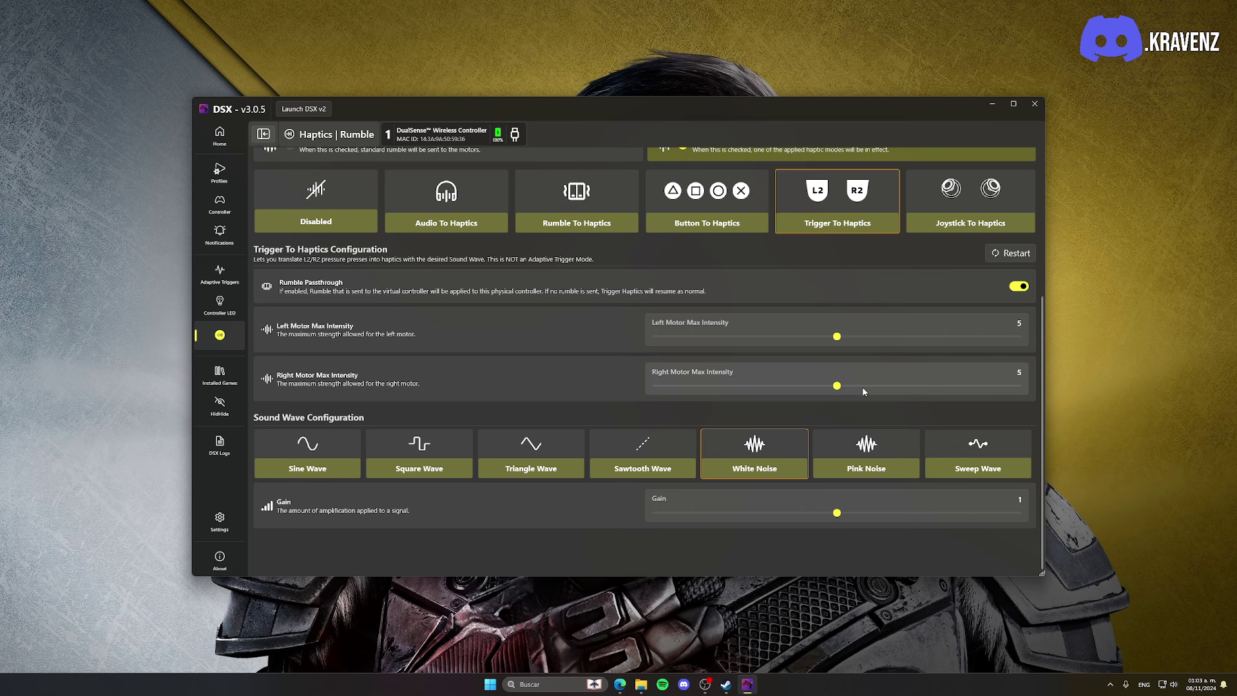
left_click(856, 437)
left_click(961, 447)
scroll(860, 451, "down", 2)
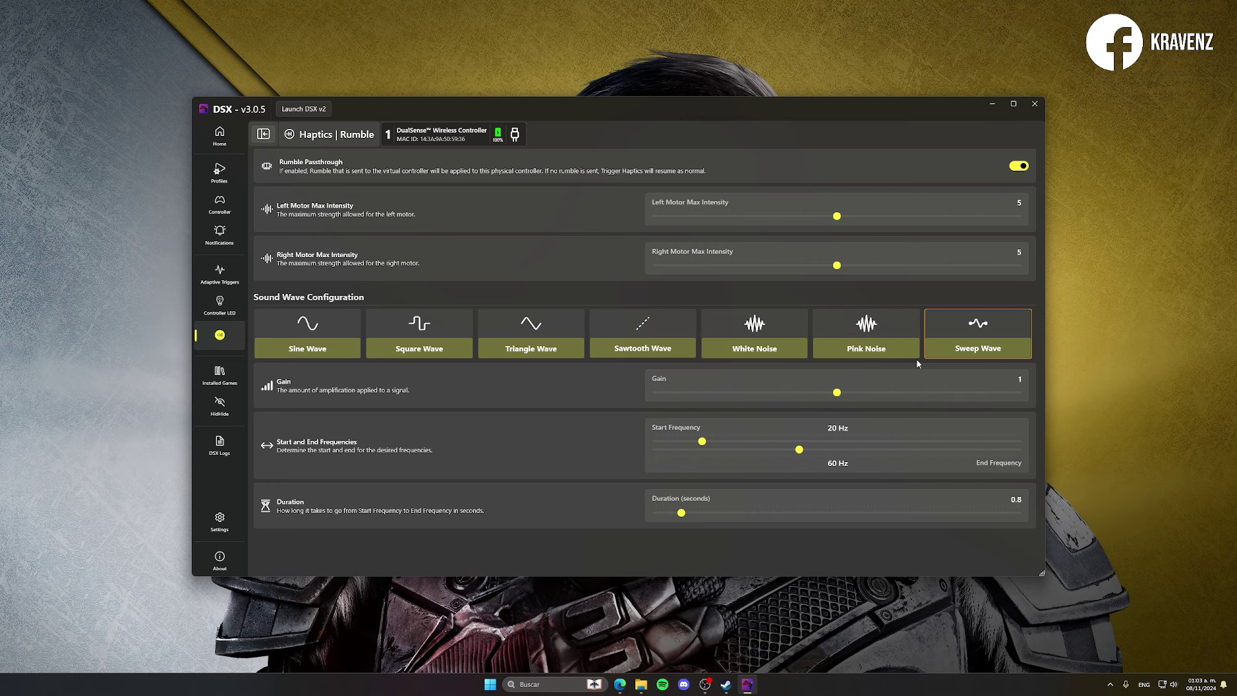
Step: Set the trigger haptics sound wave to Sawtooth Wave, trying Pink Noise, White Noise and Triangle Wave along the way
left_click(902, 348)
left_click(719, 448)
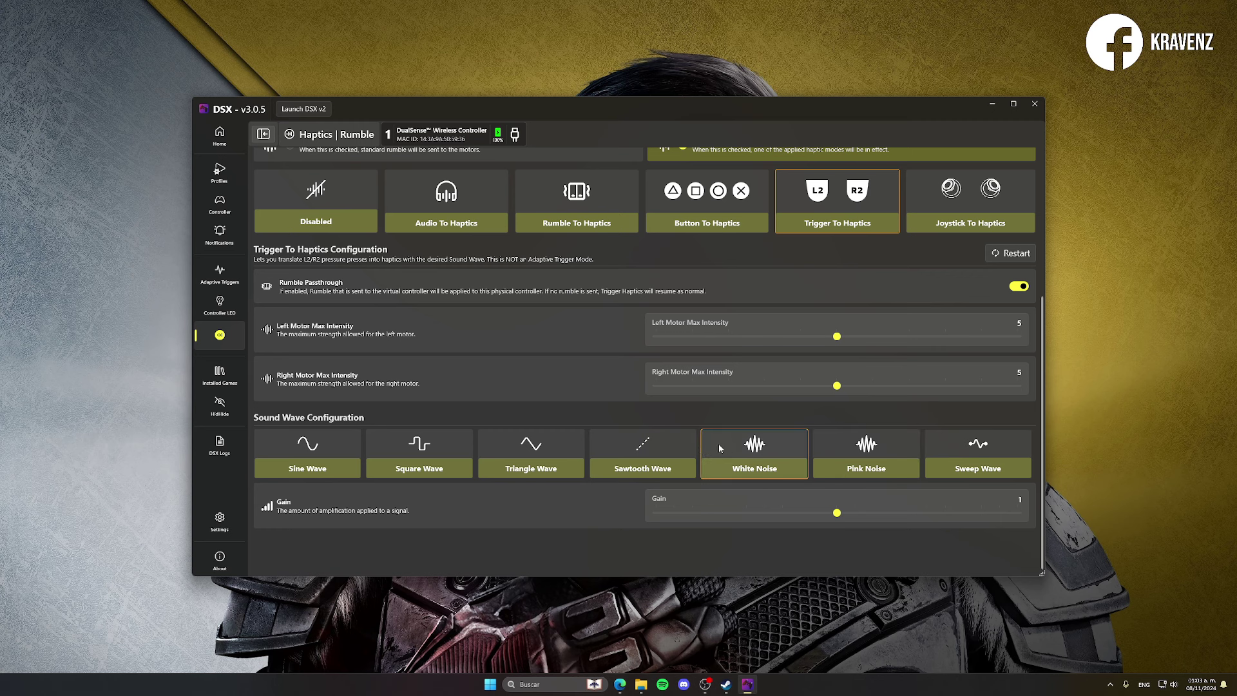
left_click(641, 454)
left_click(523, 460)
scroll(522, 462, "down", 1)
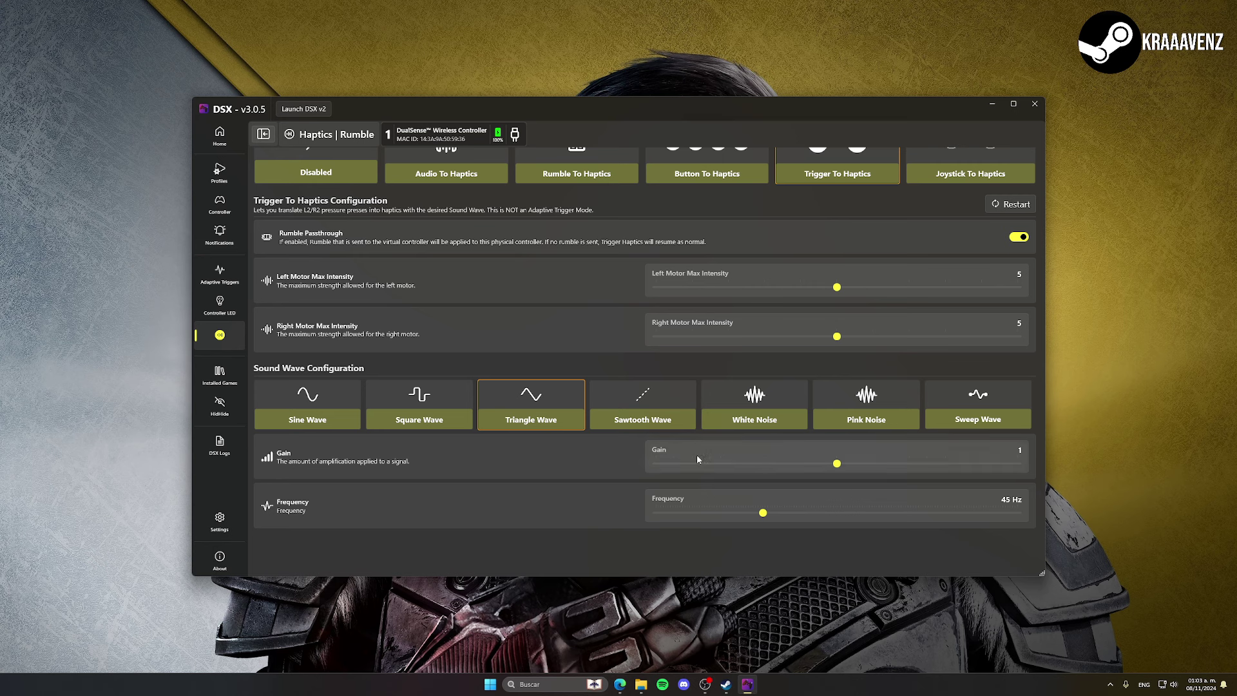
scroll(677, 413, "up", 1)
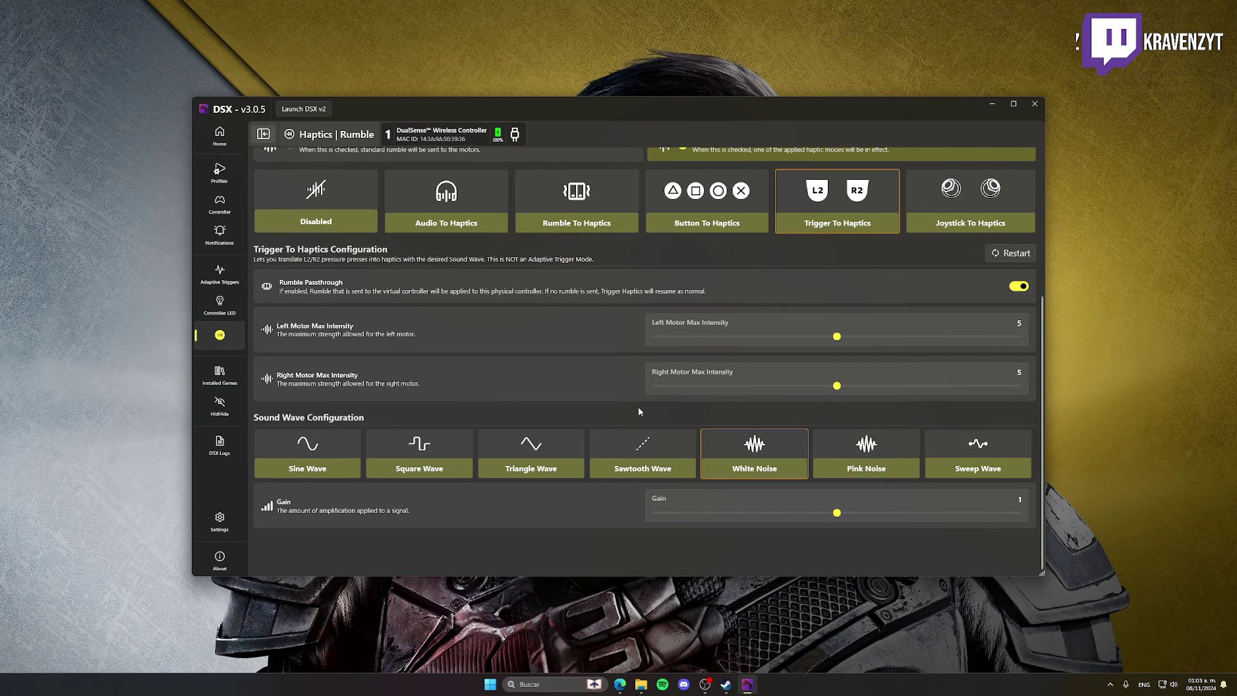
left_click(613, 445)
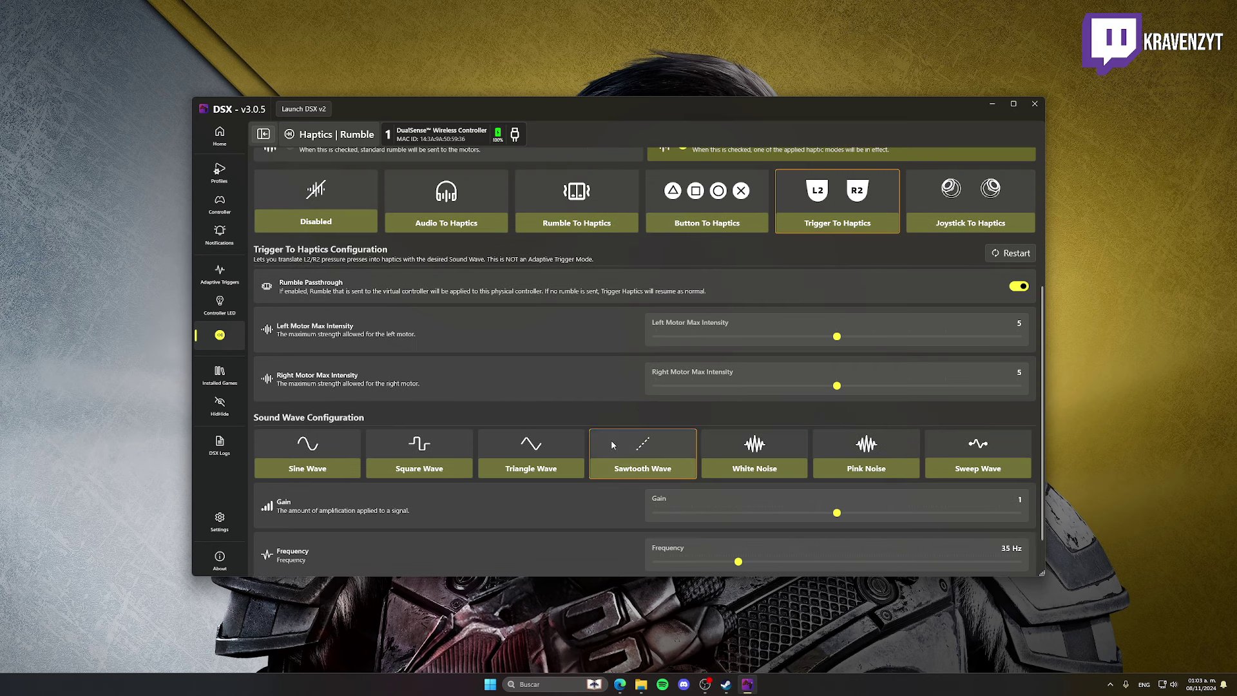
Step: Look over God of War Ragnarök in the installed games, the HidHide settings and the controller profiles, ending on the home page
left_click(222, 379)
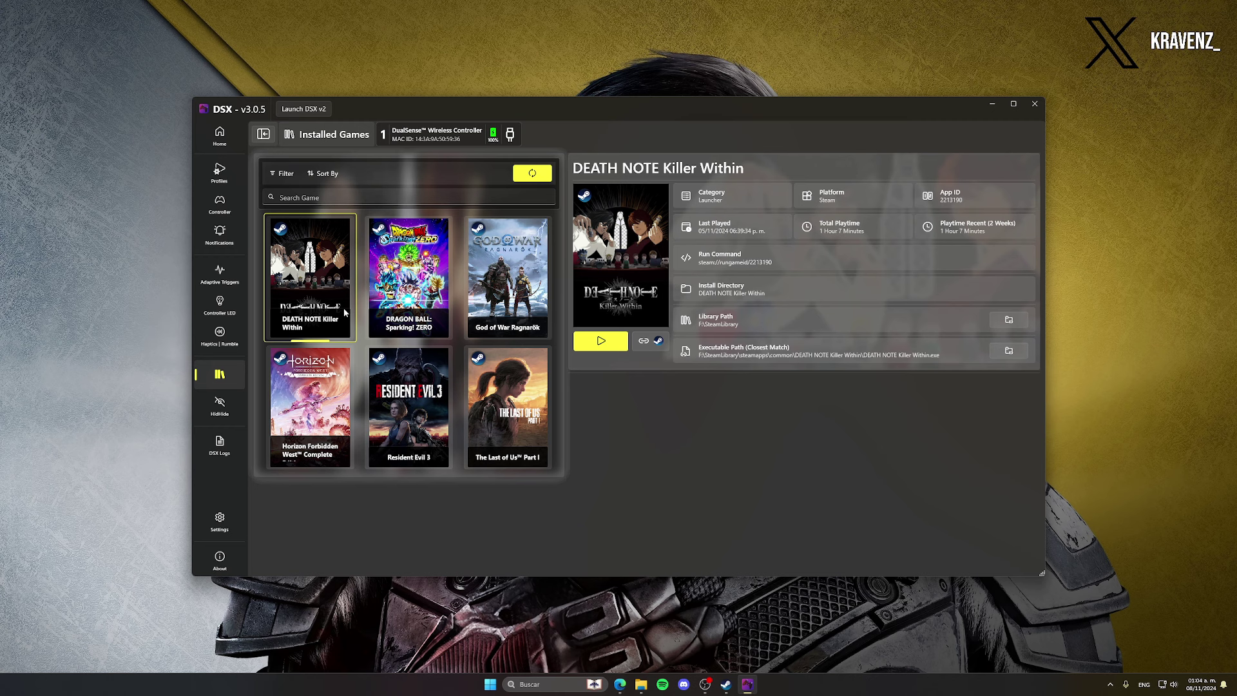
left_click(507, 303)
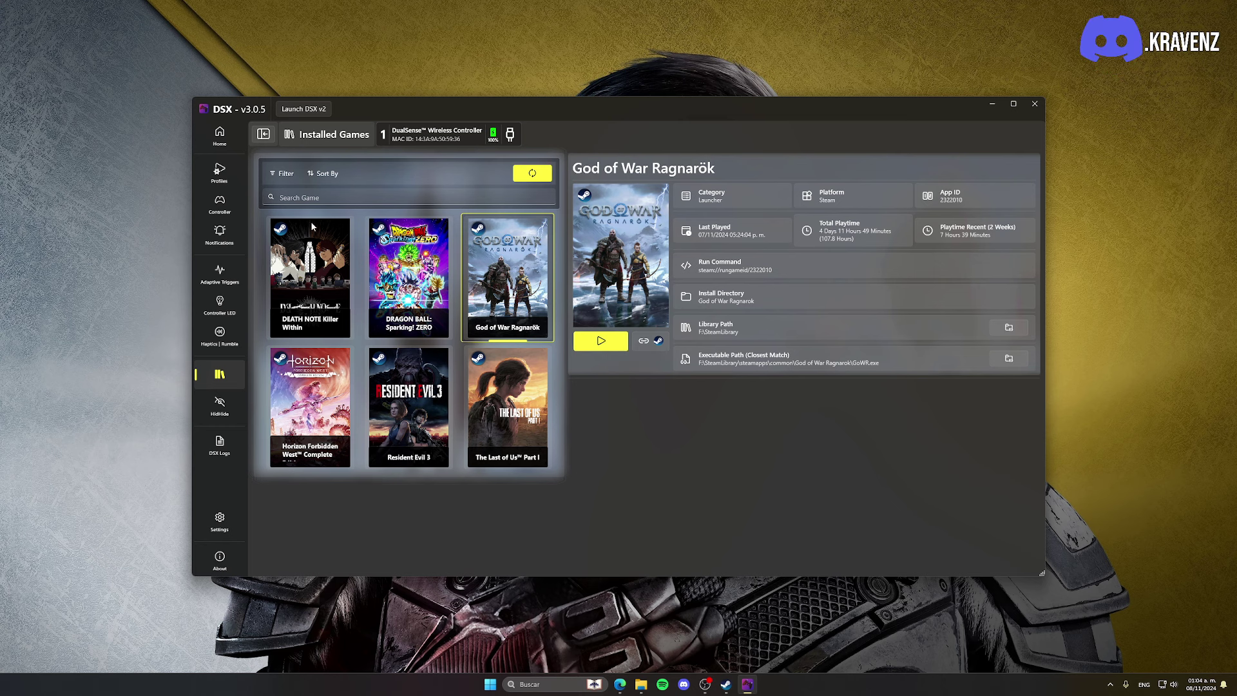
left_click(220, 404)
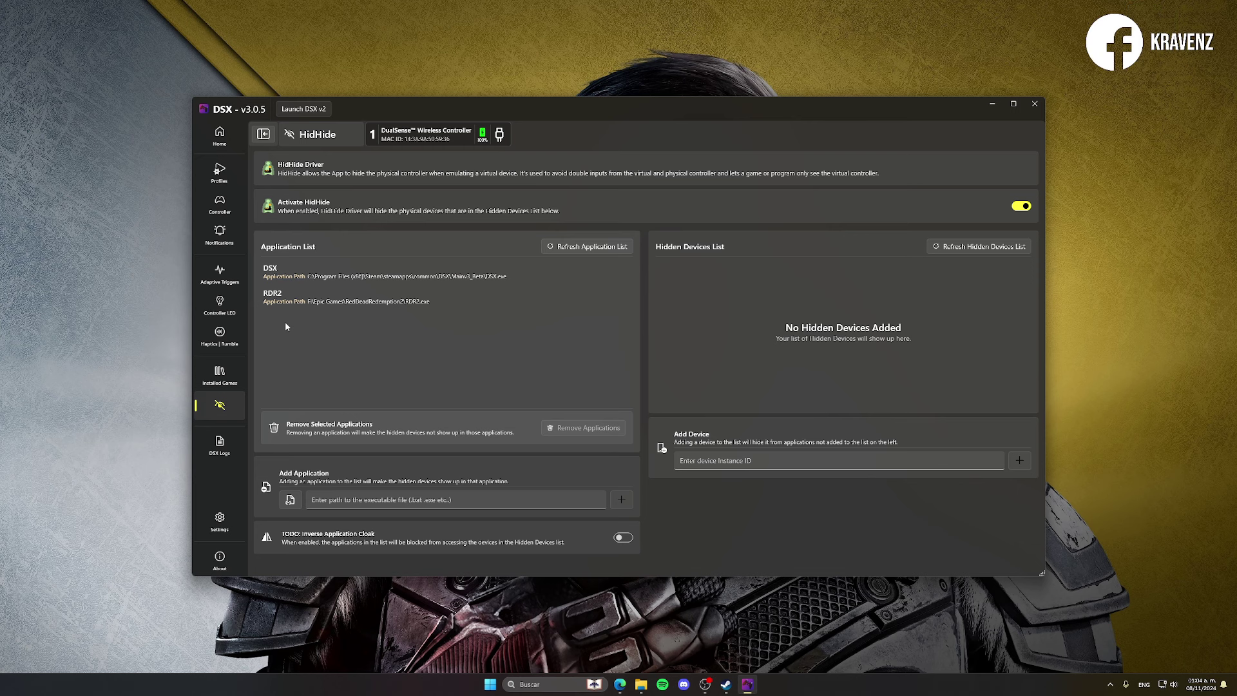
left_click(219, 171)
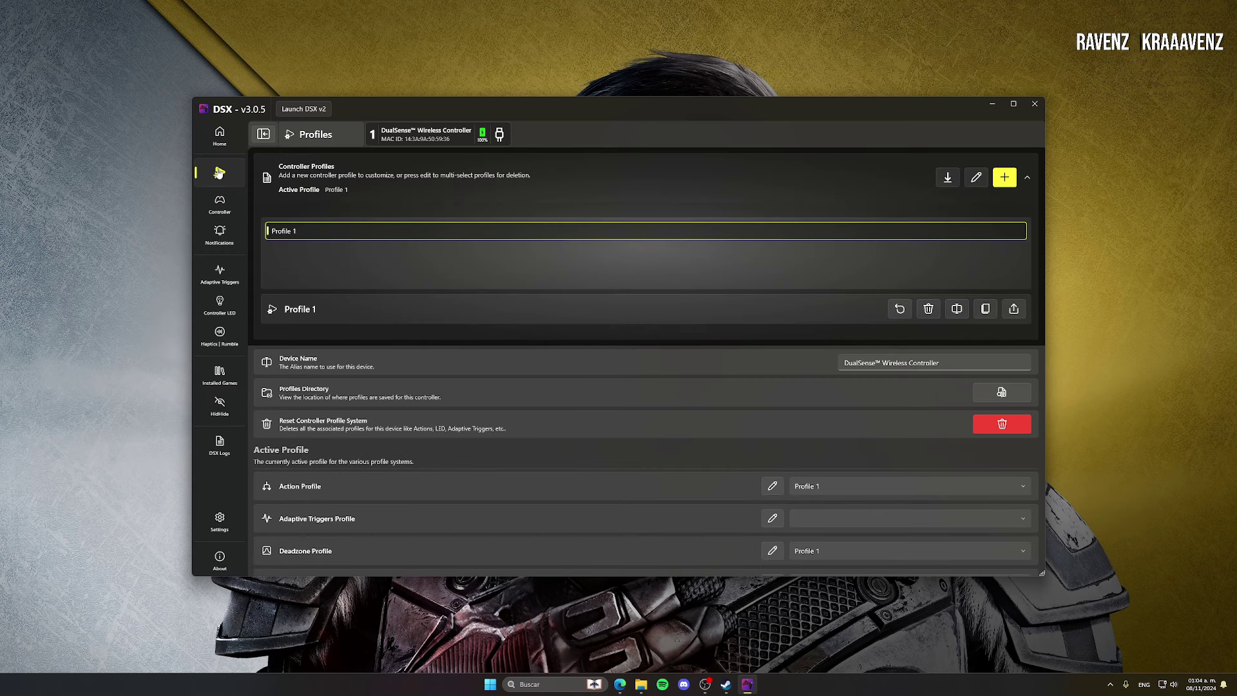
left_click(219, 143)
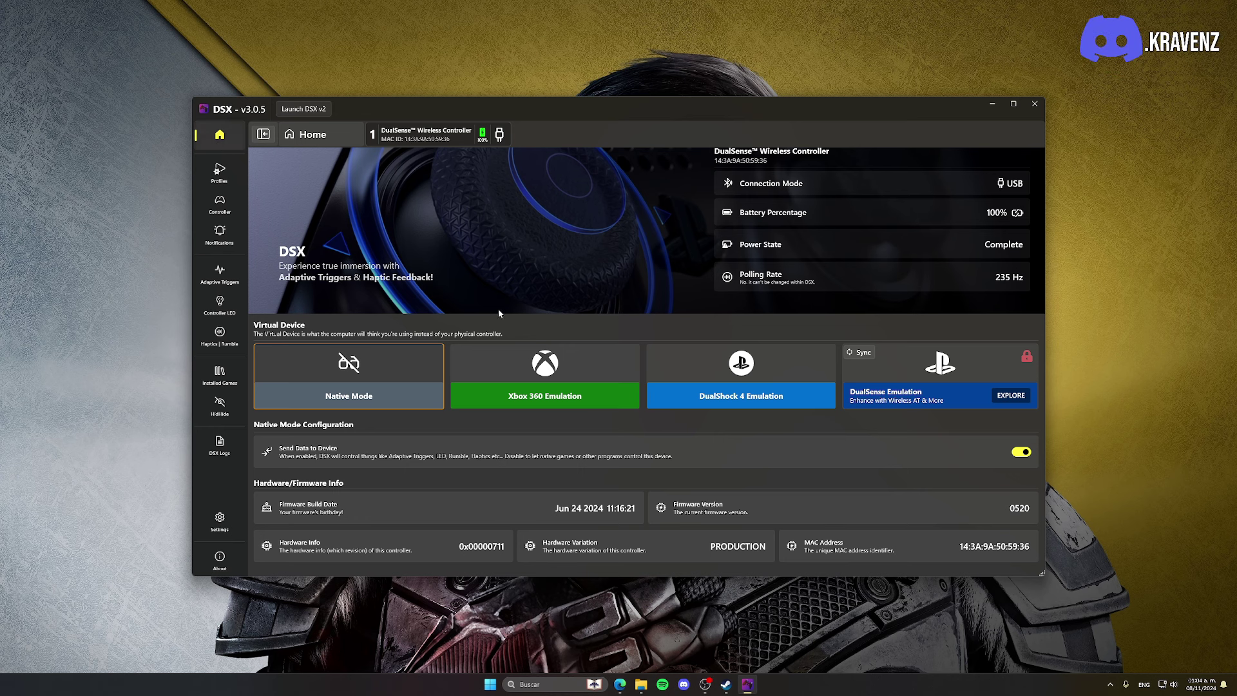
Step: Switch to DSX, set the virtual device to Xbox 360 Emulation, and return to the Red Dead Redemption 2 main menu
left_click(517, 353)
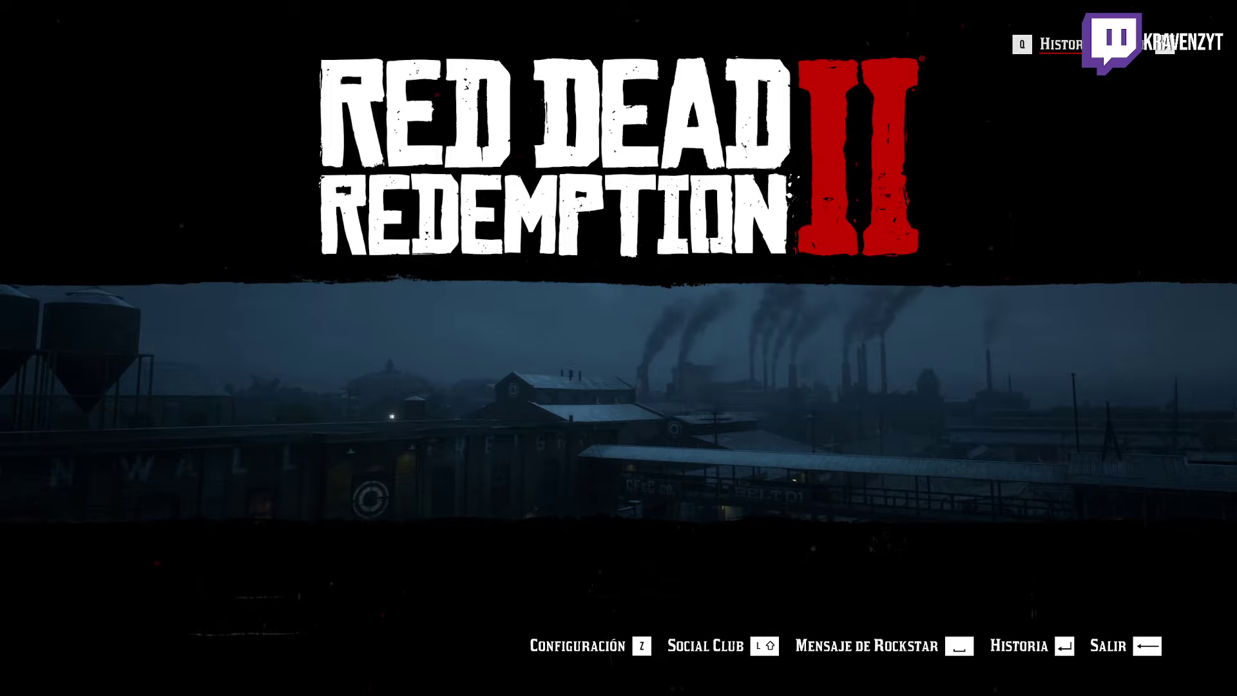
key("super")
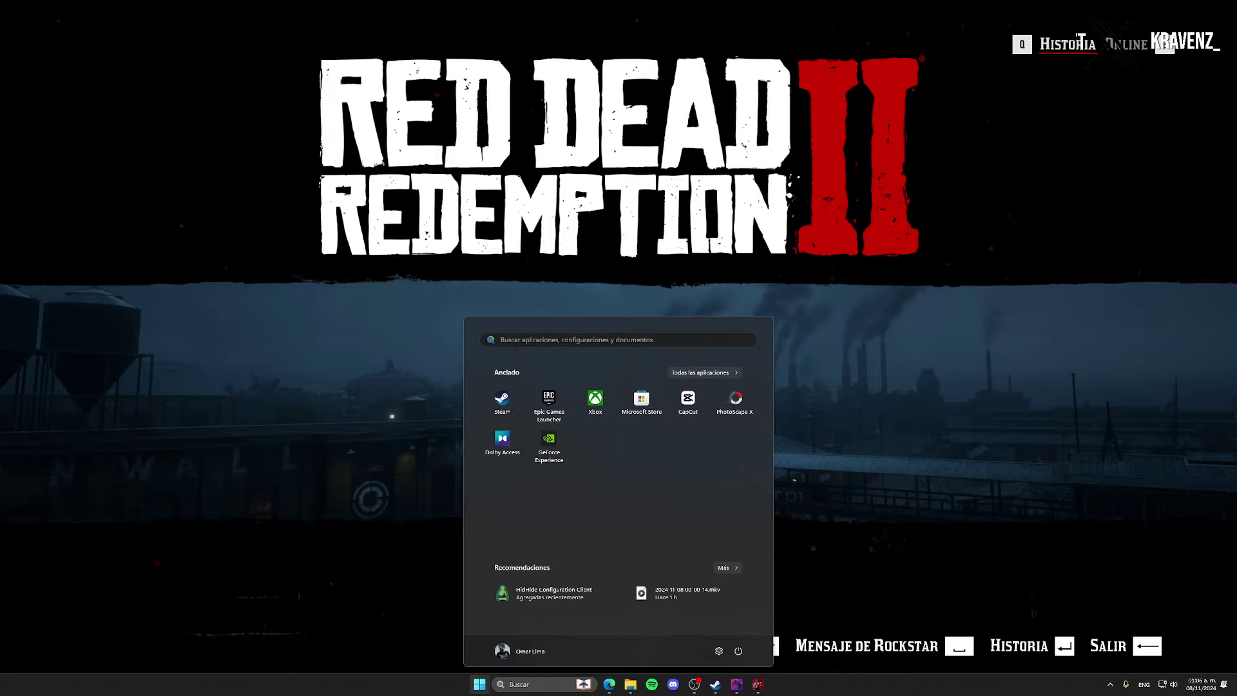
left_click(737, 684)
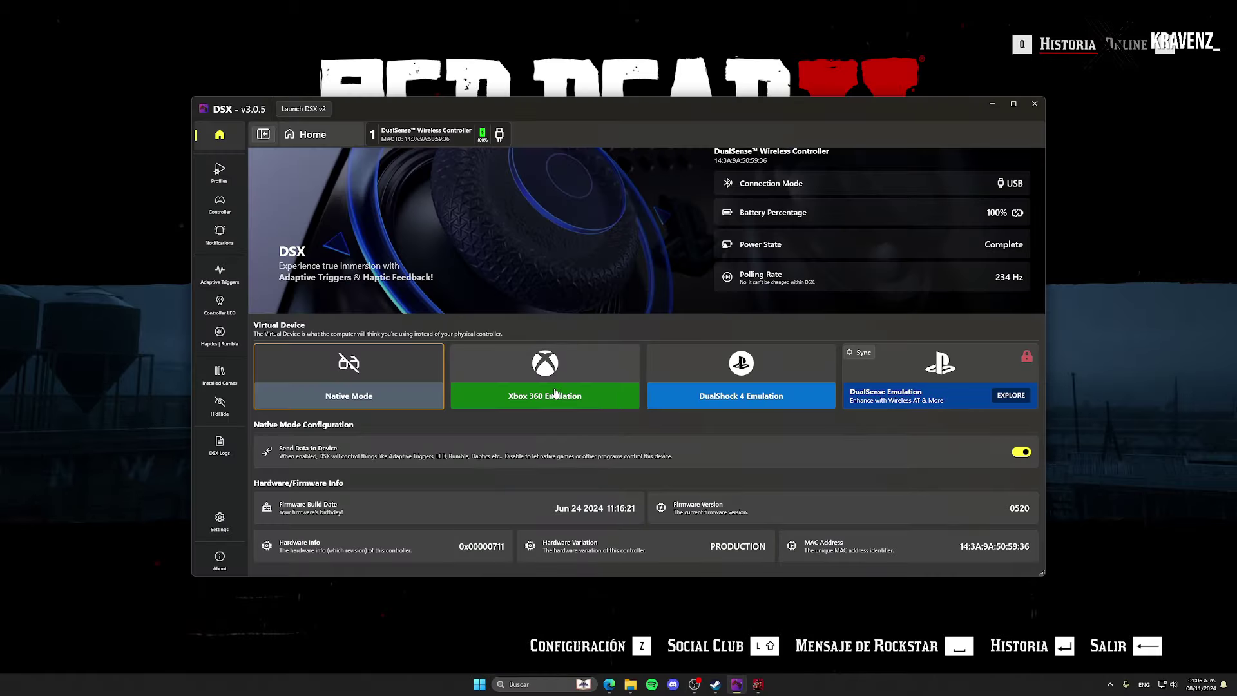
left_click(554, 392)
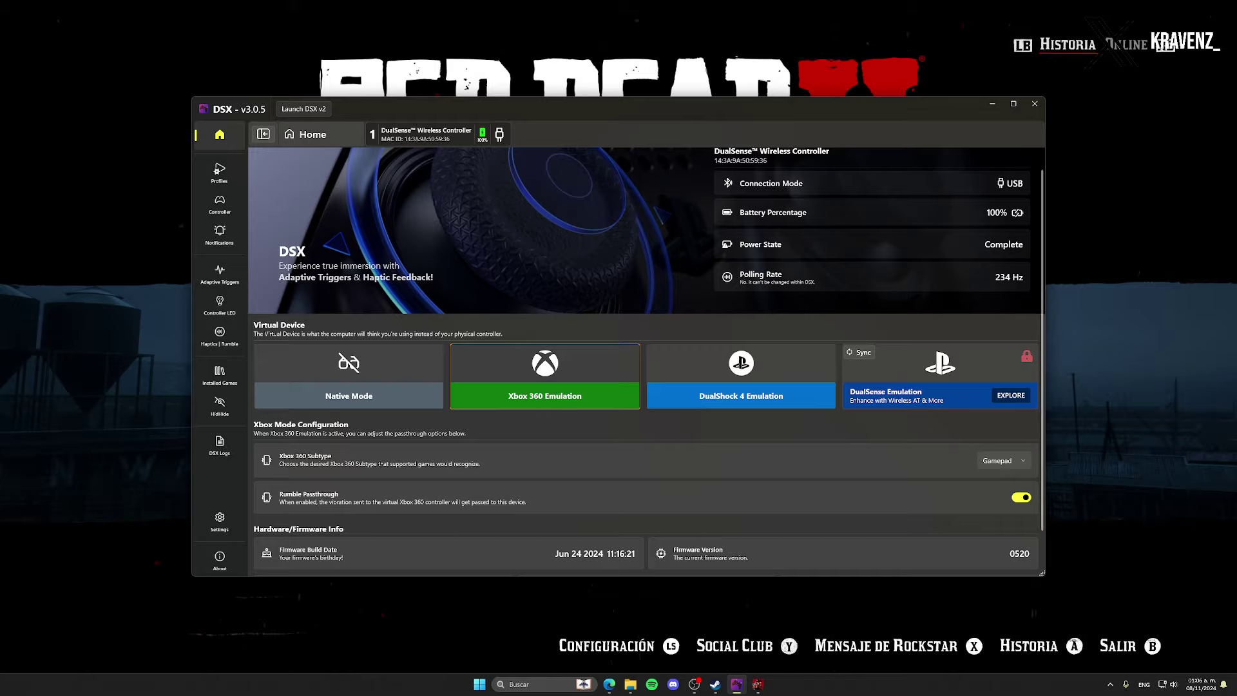
left_click(1103, 289)
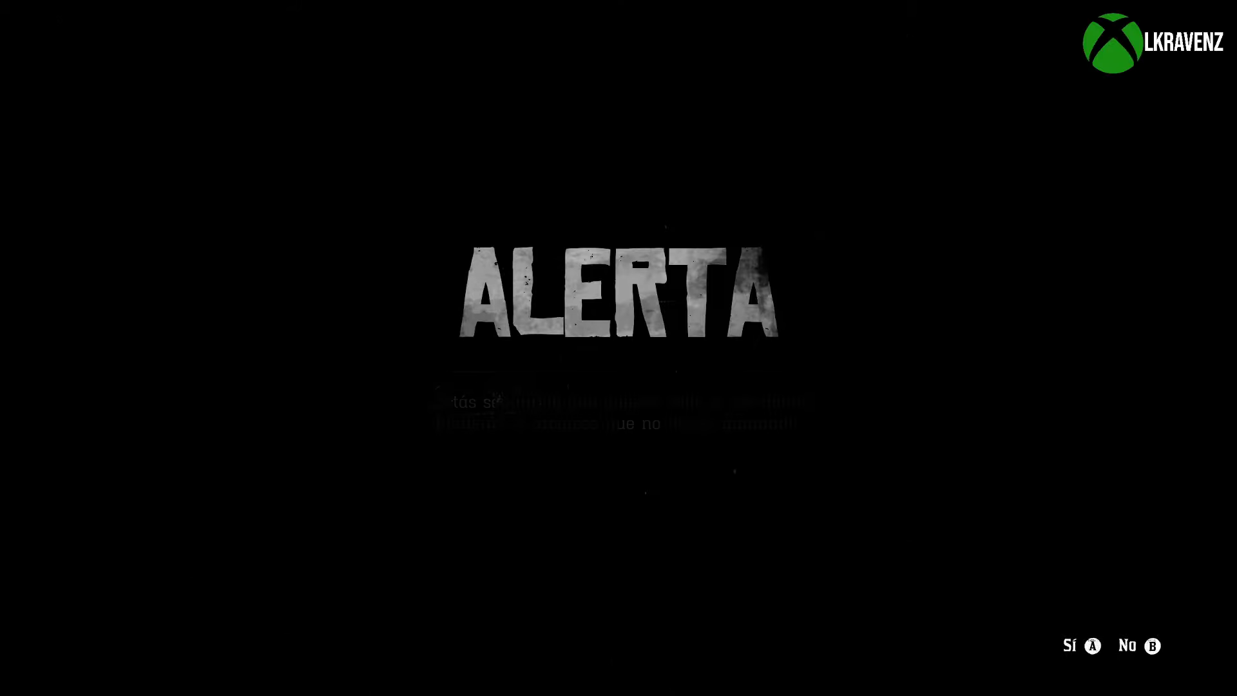
key("Escape")
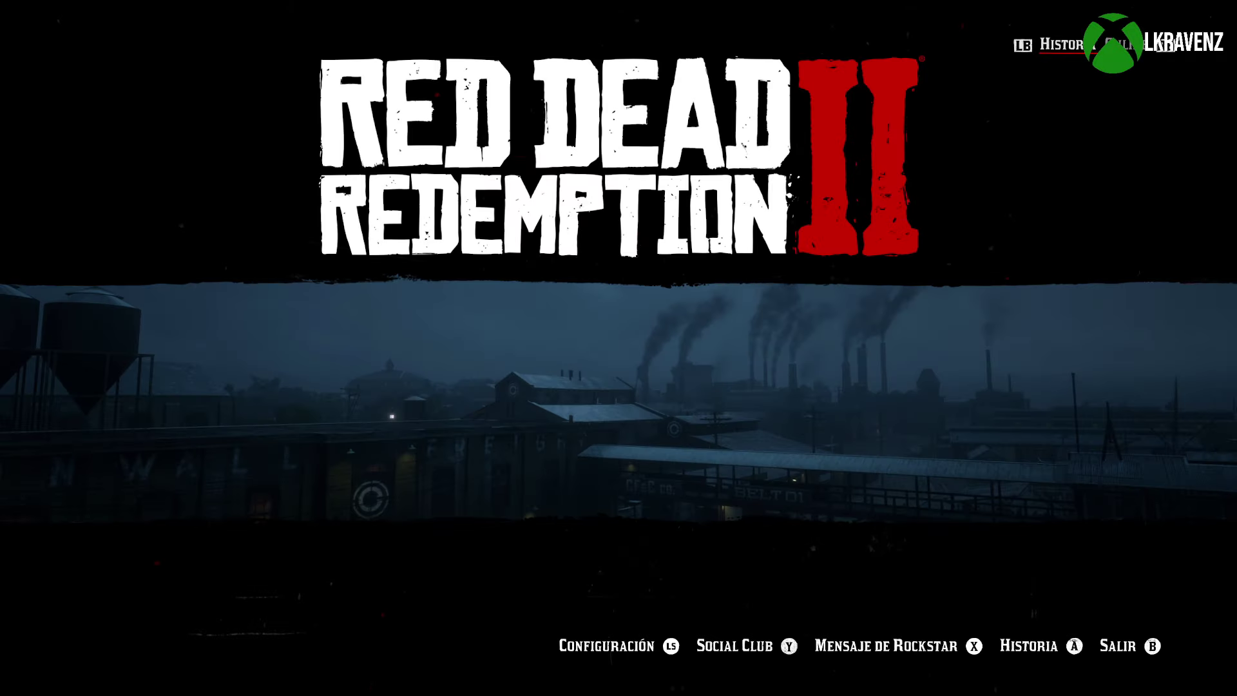